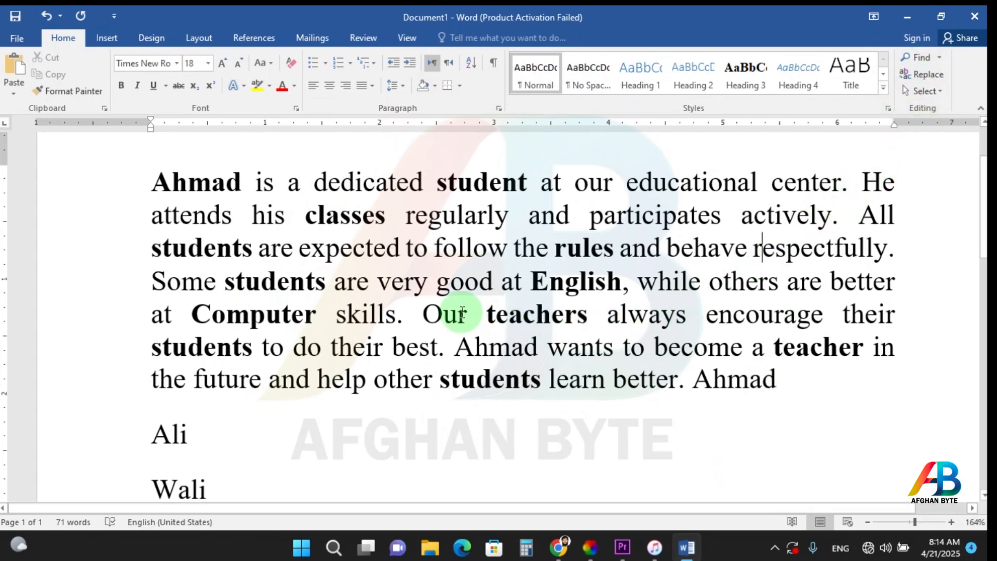
Search the document for "teacher", review the highlighted matches and close the search results.
{"action": "scroll", "coordinate": [462, 311], "scroll_direction": "up", "scroll_amount": 2}
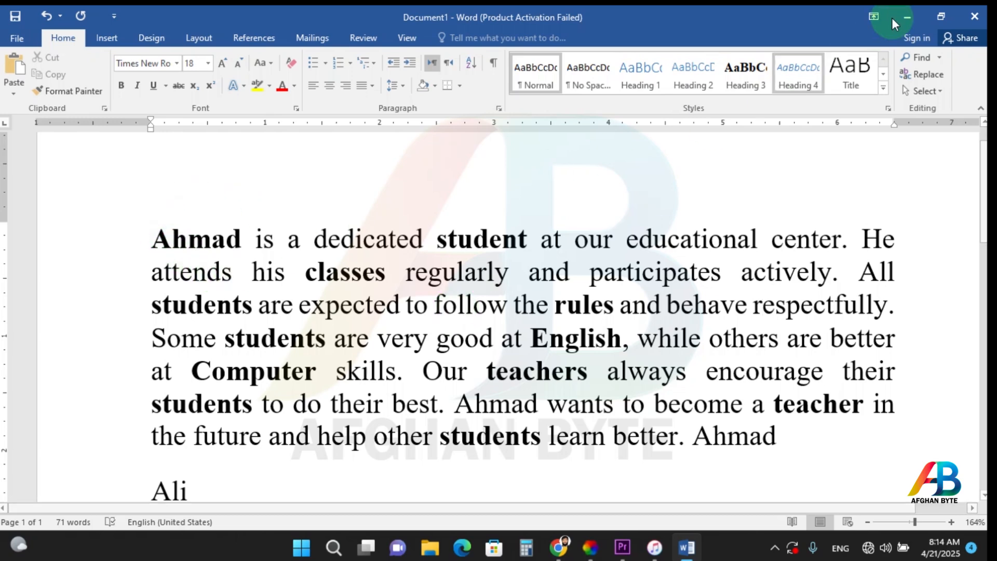
{"action": "left_click", "coordinate": [917, 57]}
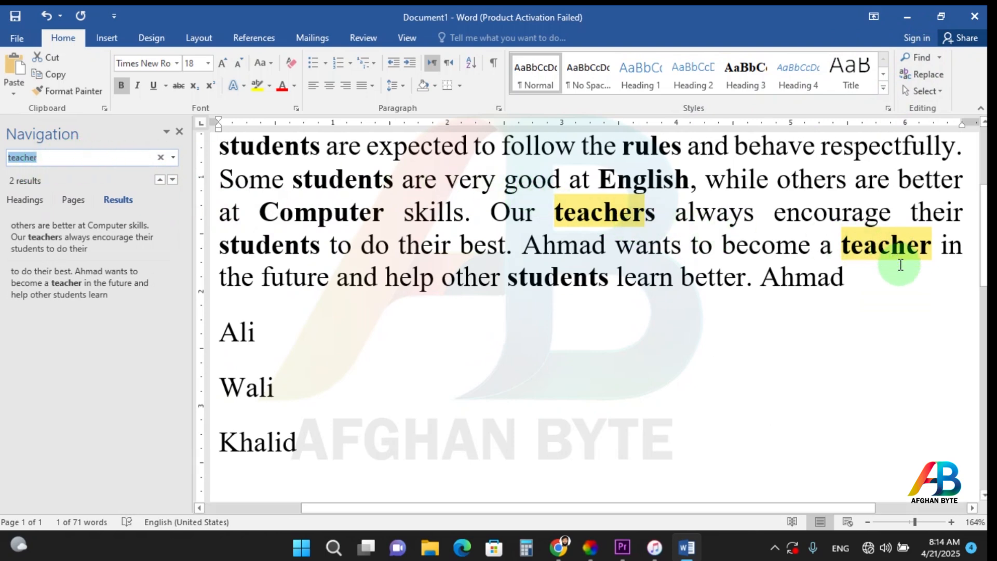
{"action": "scroll", "coordinate": [597, 296], "scroll_direction": "up", "scroll_amount": 2}
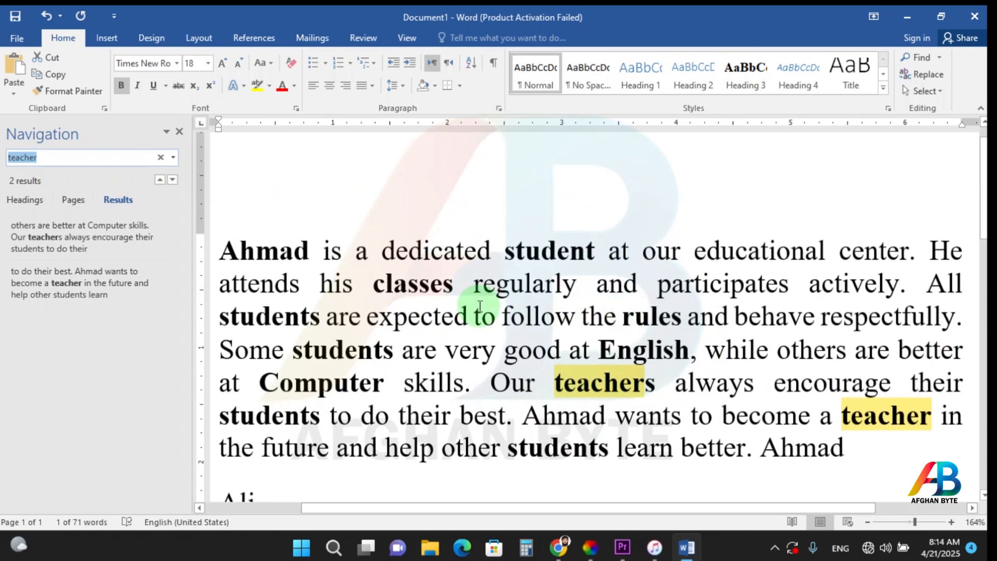
{"action": "left_click", "coordinate": [179, 133]}
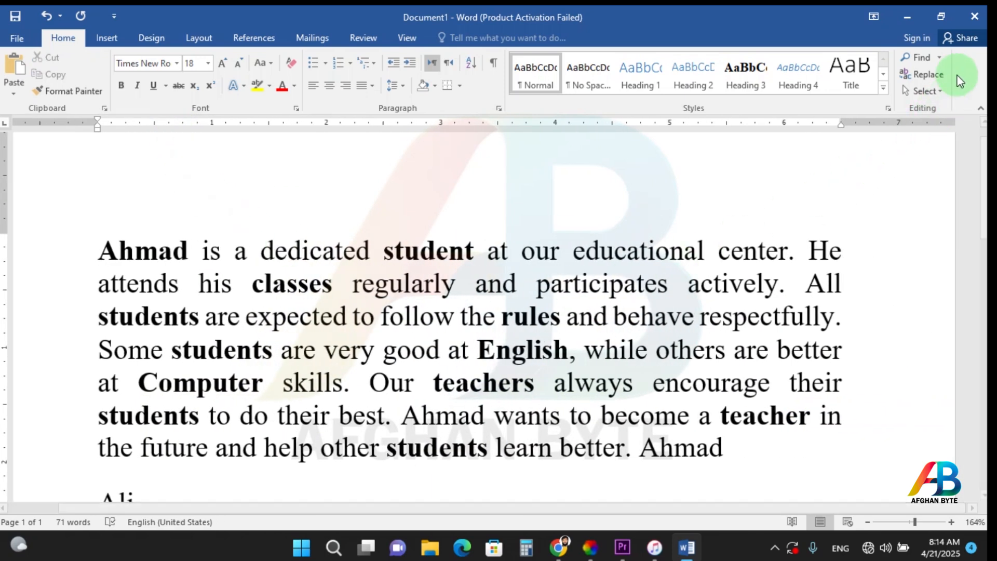
Run an advanced search for "teacher" that selects every occurrence in the main document.
{"action": "left_click", "coordinate": [939, 57]}
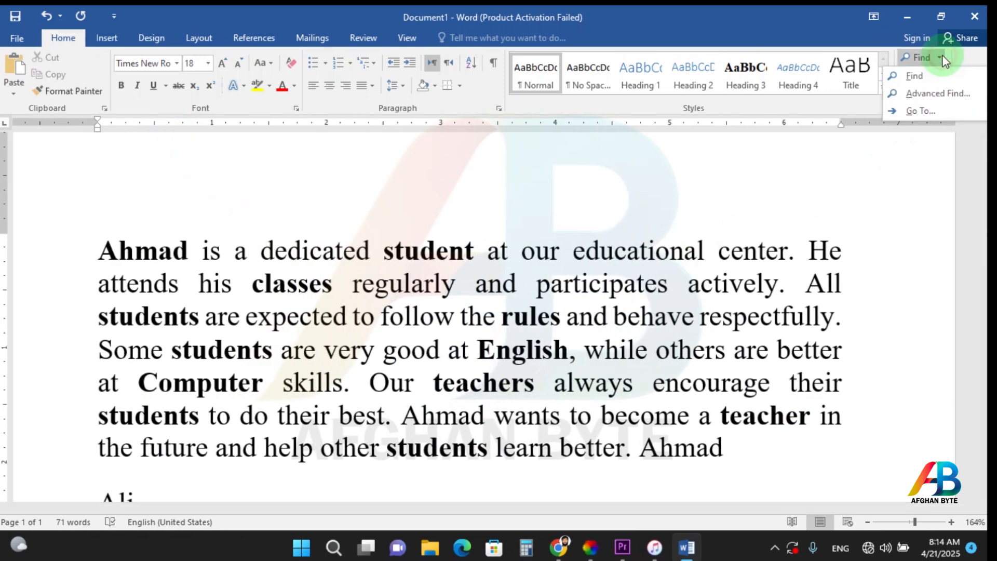
{"action": "left_click", "coordinate": [934, 93]}
{"action": "left_click_drag", "start_coordinate": [297, 187], "coordinate": [392, 171]}
{"action": "left_click_drag", "start_coordinate": [325, 177], "coordinate": [130, 78]}
{"action": "left_click", "coordinate": [91, 123]}
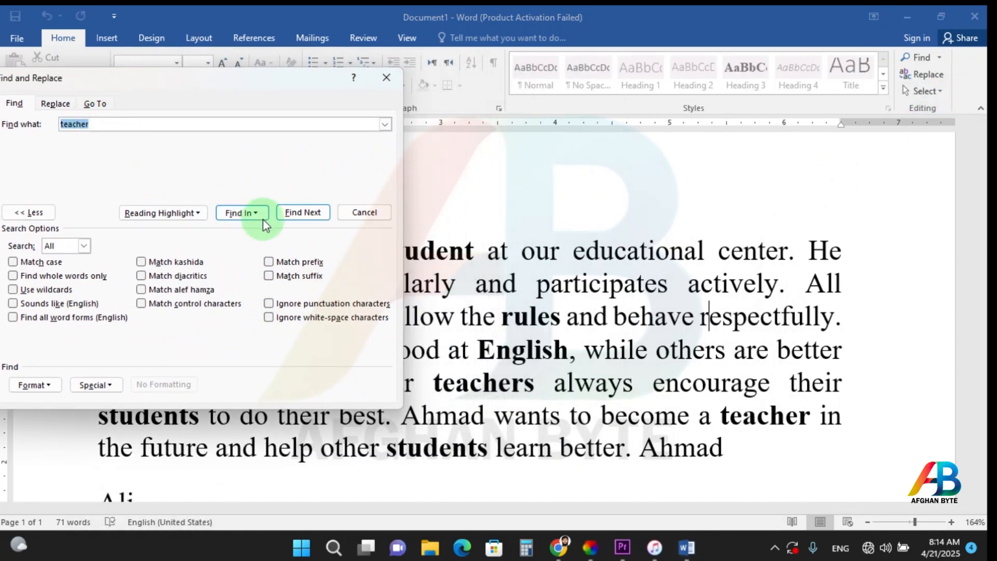
{"action": "left_click", "coordinate": [241, 212]}
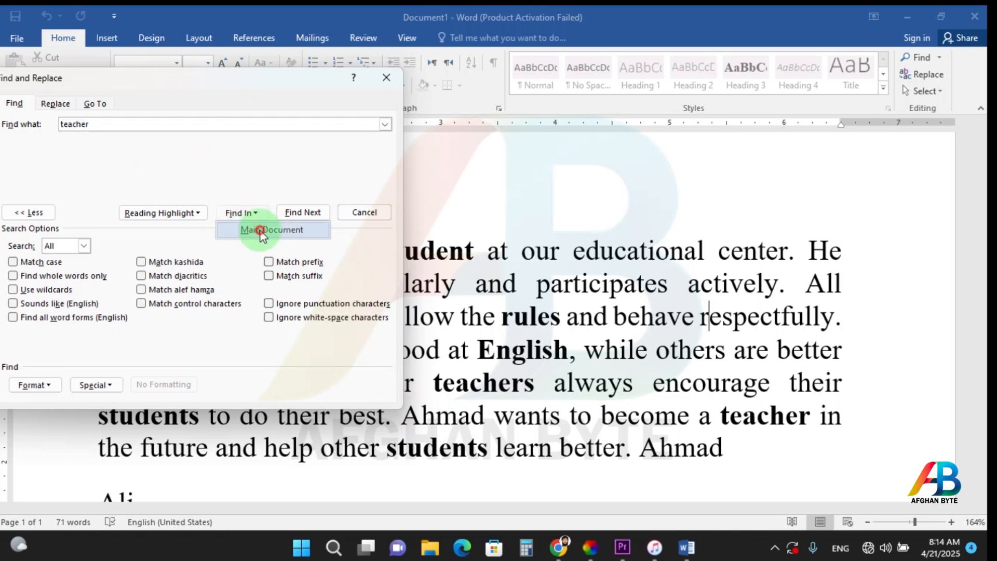
{"action": "left_click", "coordinate": [261, 235]}
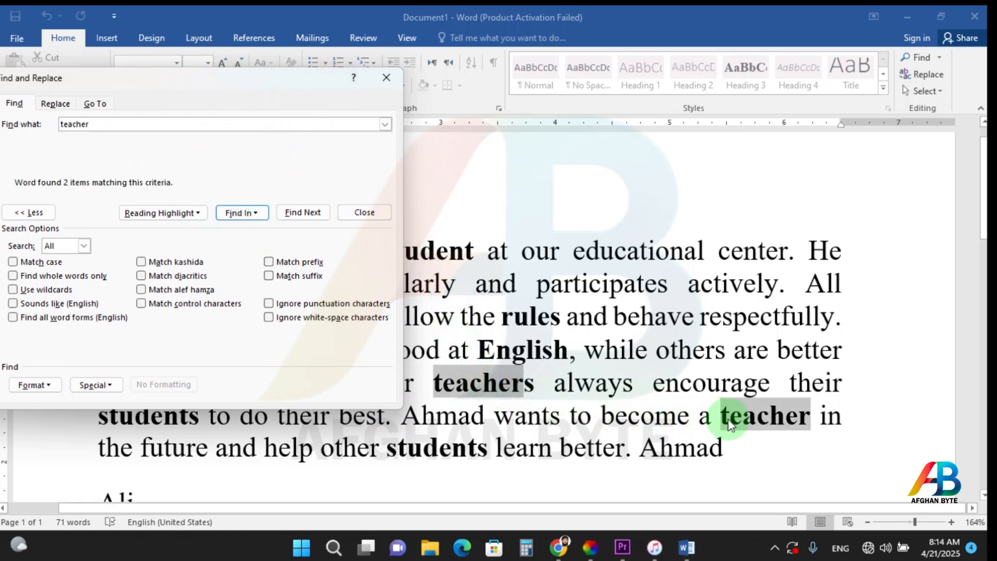
Color the selected occurrences of "teacher" red and undo the color change.
{"action": "left_click", "coordinate": [384, 80]}
{"action": "left_click", "coordinate": [280, 87]}
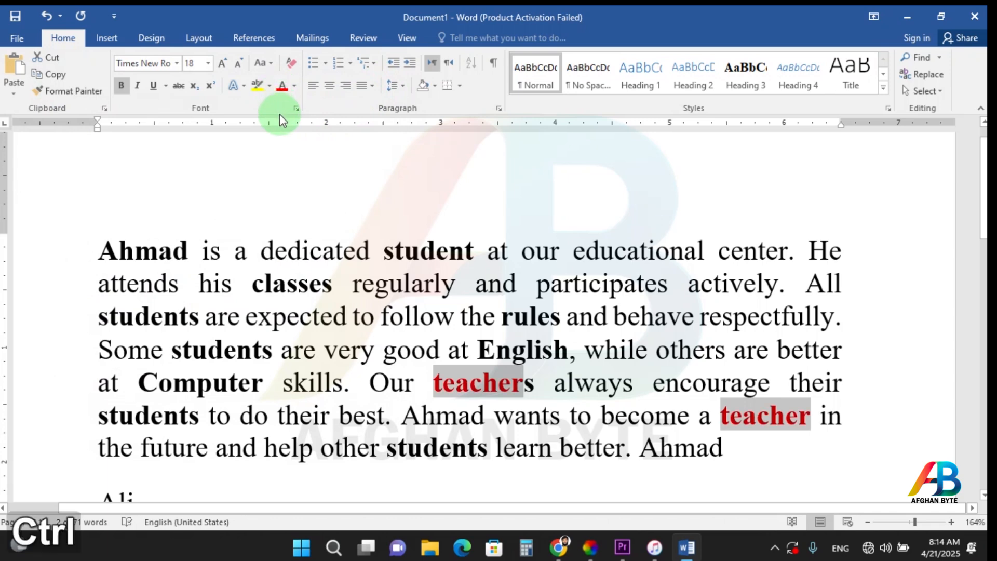
{"action": "key", "text": "ctrl+z"}
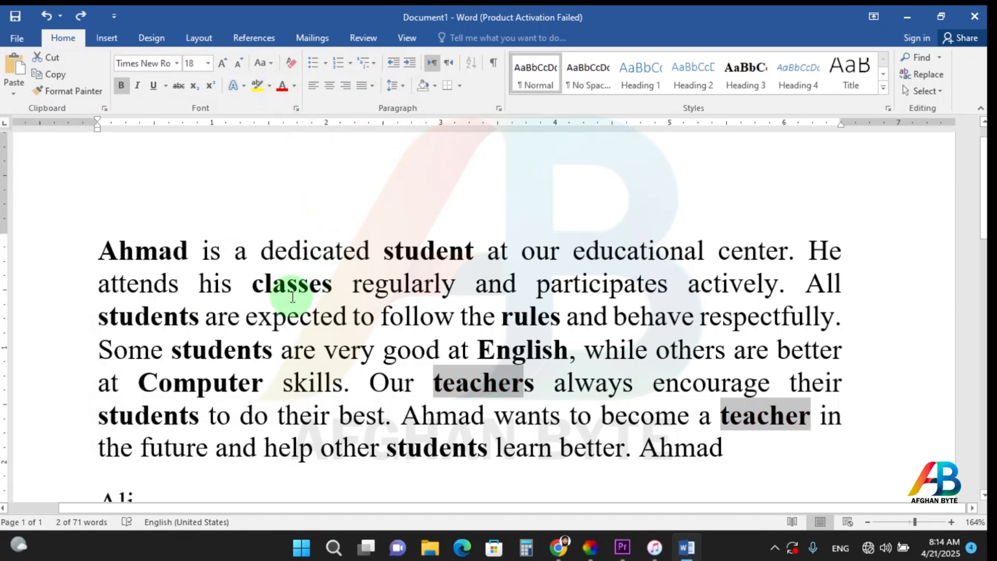
Copy the bold student's name at the start of the paragraph, without its trailing space.
{"action": "left_click", "coordinate": [162, 321]}
{"action": "triple_click", "coordinate": [148, 252]}
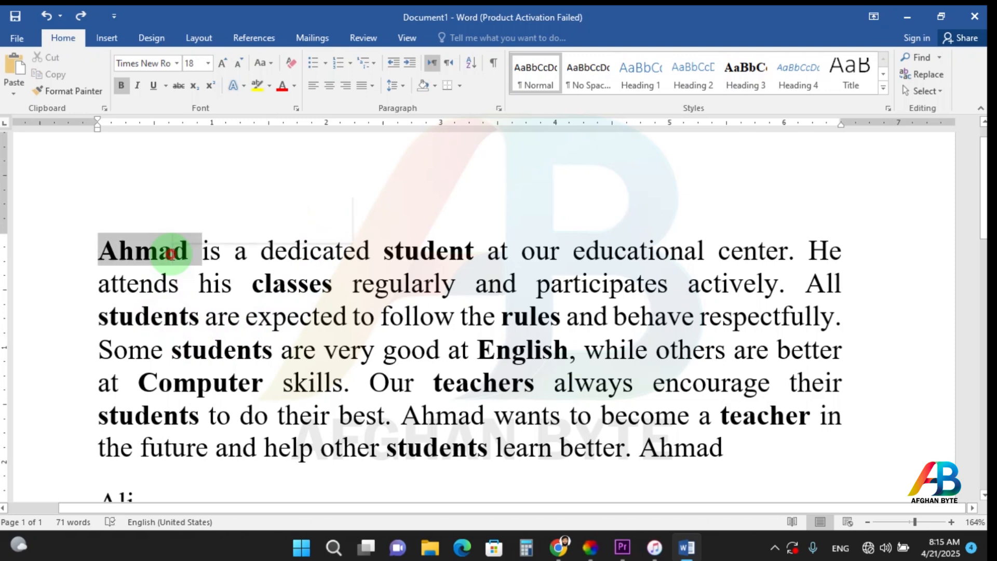
{"action": "double_click", "coordinate": [144, 254]}
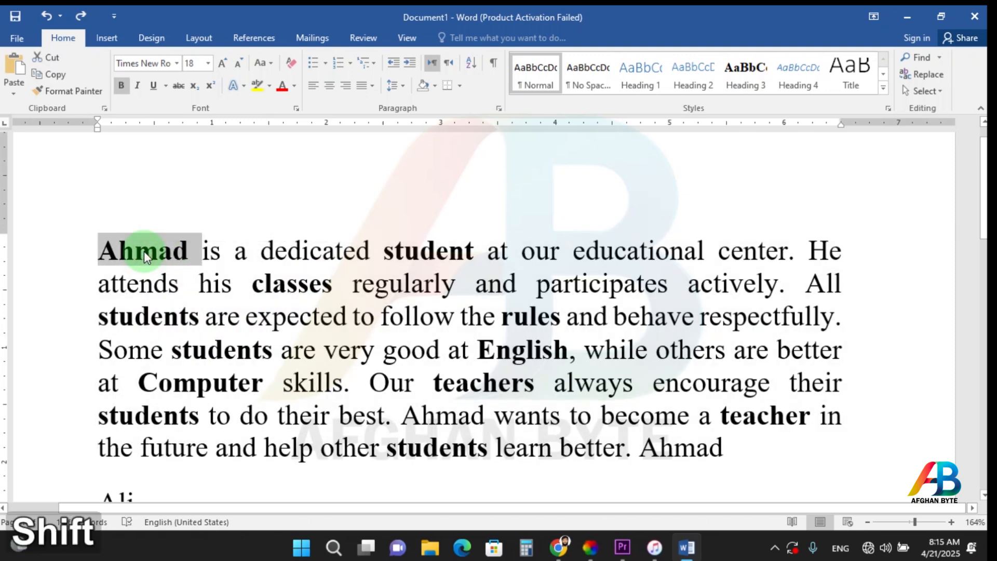
{"action": "key", "text": "shift+Left"}
{"action": "key", "text": "ctrl+c"}
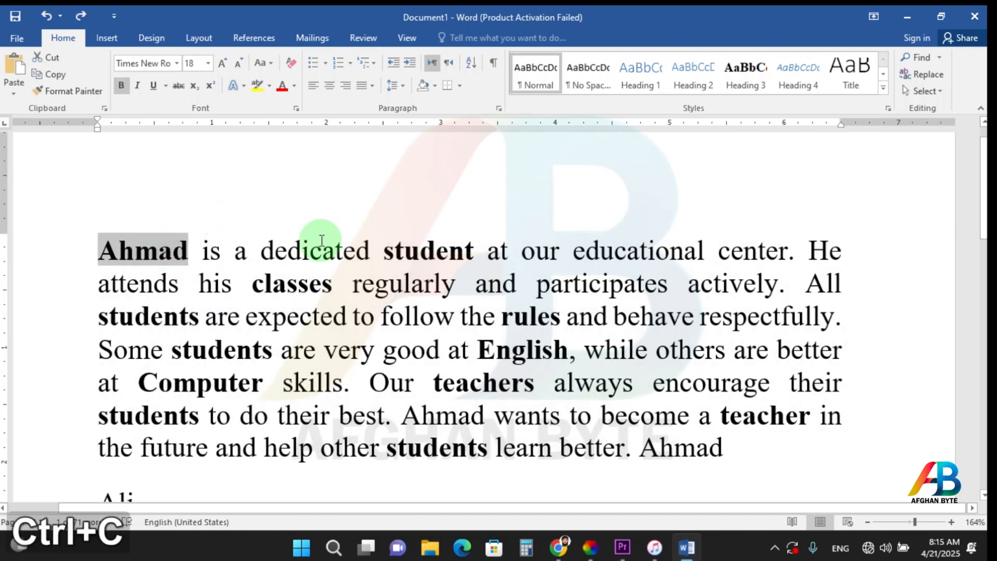
Run an advanced search for the copied student's name and step through its next two occurrences.
{"action": "left_click", "coordinate": [551, 251]}
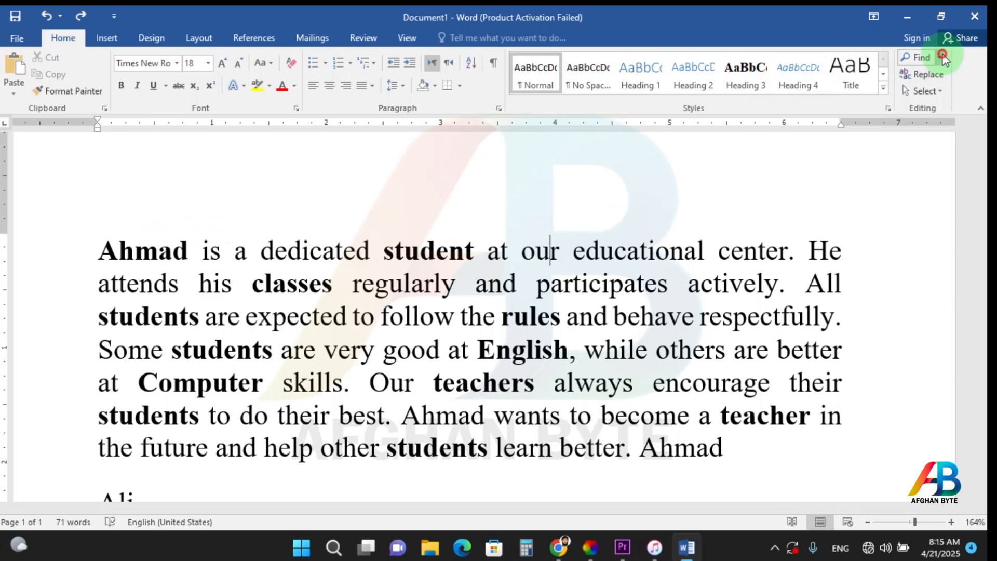
{"action": "left_click", "coordinate": [943, 56]}
{"action": "left_click", "coordinate": [940, 86]}
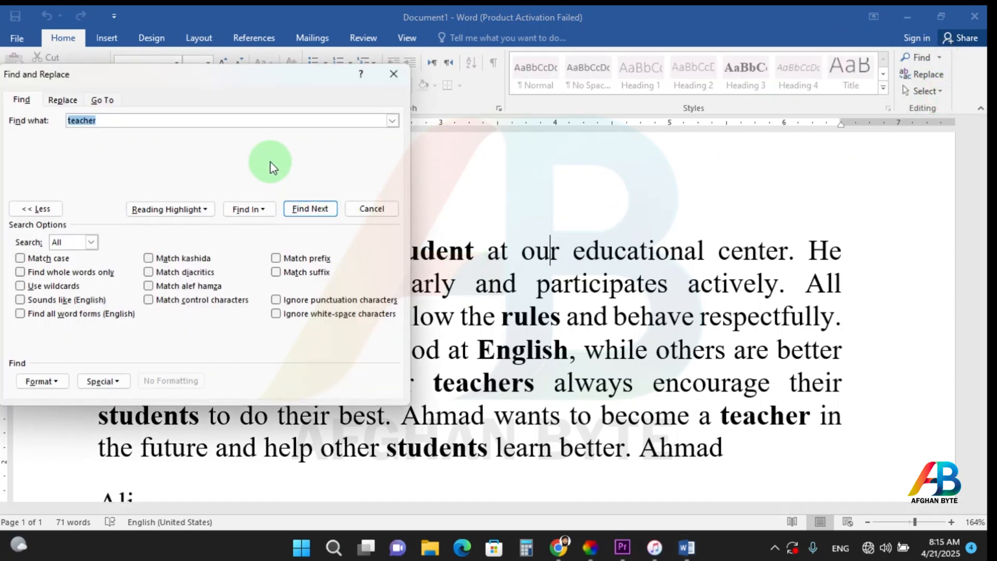
{"action": "key", "text": "ctrl+v"}
{"action": "left_click_drag", "start_coordinate": [172, 73], "coordinate": [680, 117]}
{"action": "left_click", "coordinate": [802, 252]}
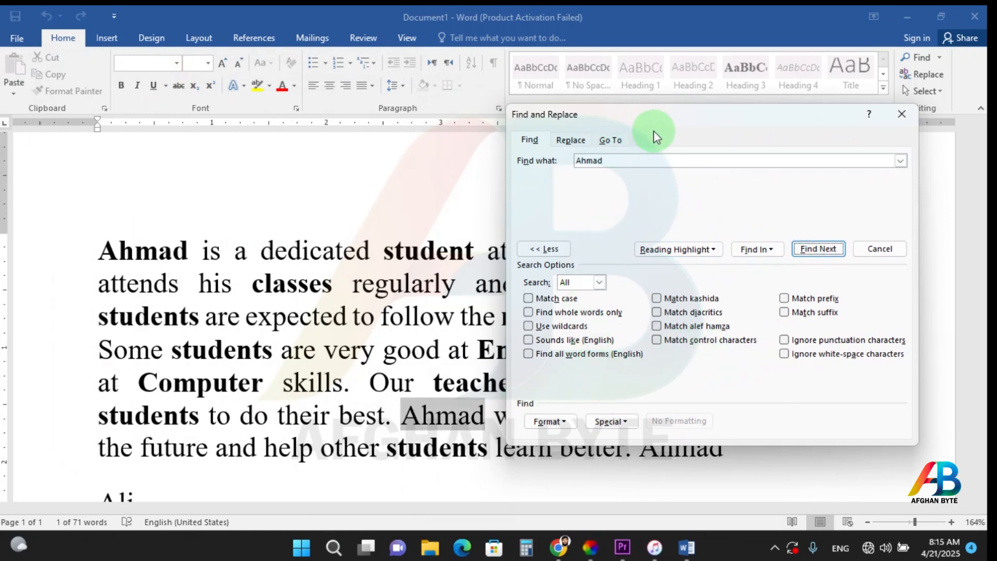
{"action": "left_click_drag", "start_coordinate": [661, 118], "coordinate": [130, 43]}
{"action": "left_click", "coordinate": [292, 172]}
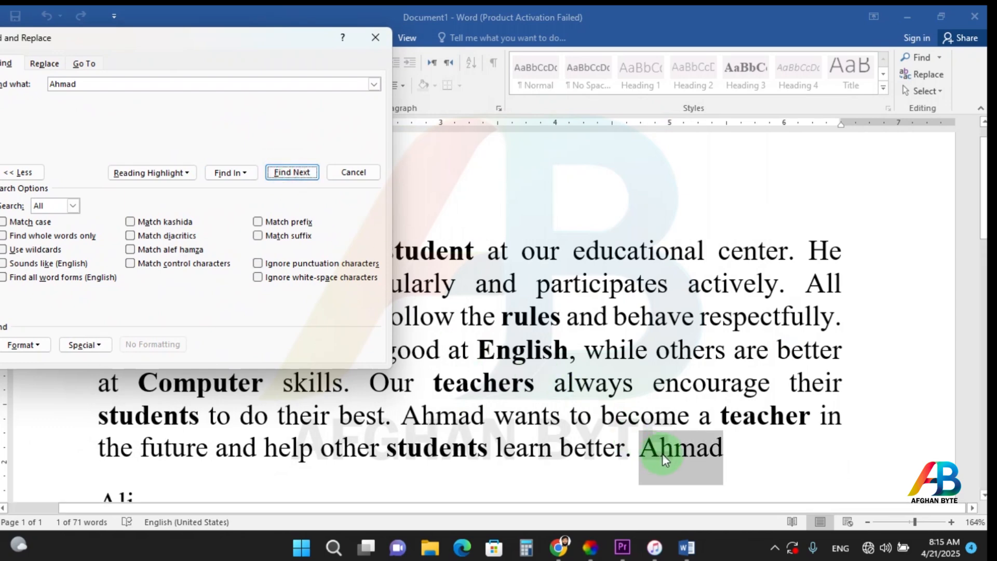
Select every occurrence of the student's name in the main document, keeping the search dialog clear of the matches.
{"action": "left_click_drag", "start_coordinate": [175, 45], "coordinate": [314, 53]}
{"action": "left_click", "coordinate": [385, 177]}
{"action": "left_click", "coordinate": [391, 213]}
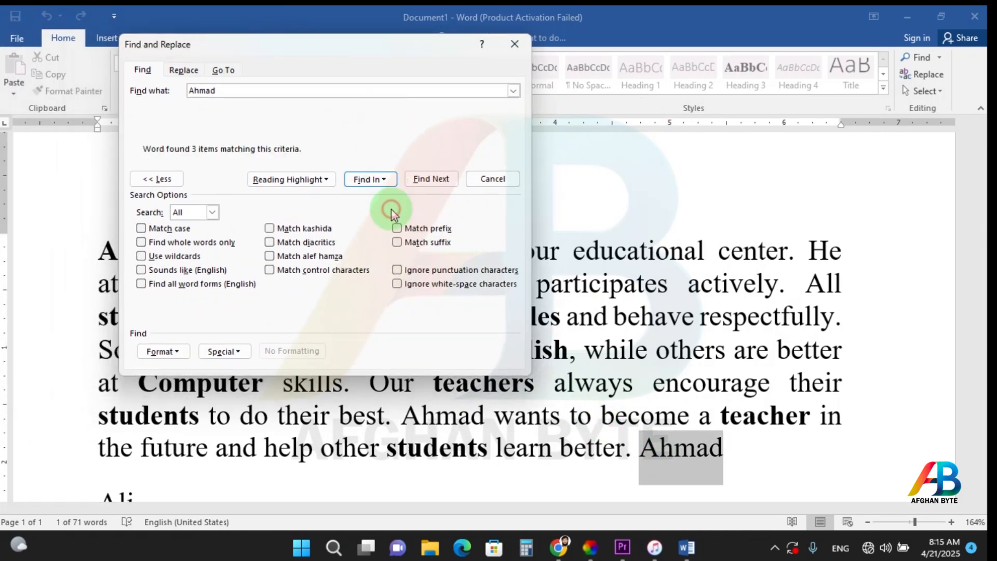
{"action": "left_click_drag", "start_coordinate": [283, 49], "coordinate": [682, 49]}
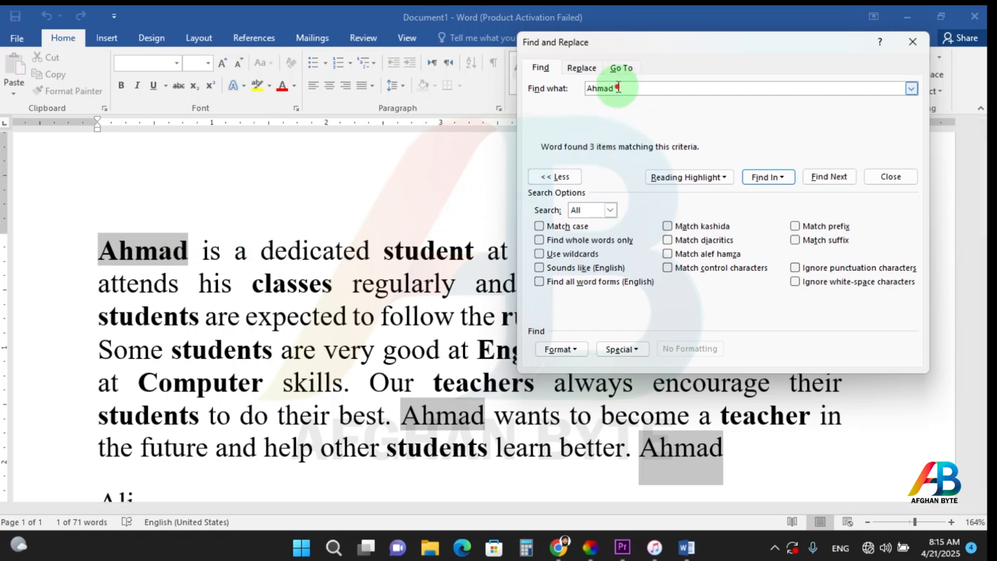
Restrict the name search to the Bold font style and find all matches in the main document.
{"action": "left_click", "coordinate": [575, 348]}
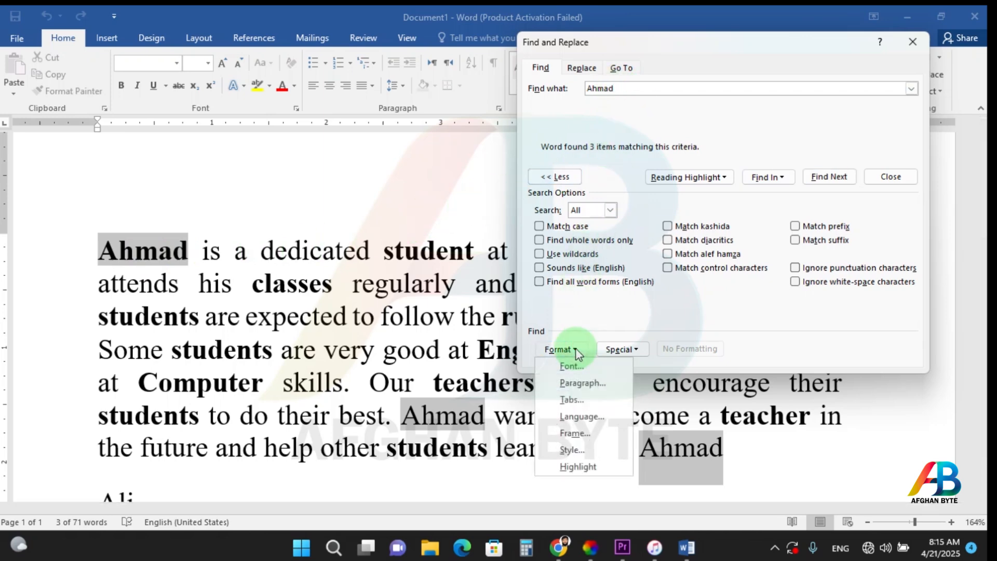
{"action": "left_click", "coordinate": [574, 368]}
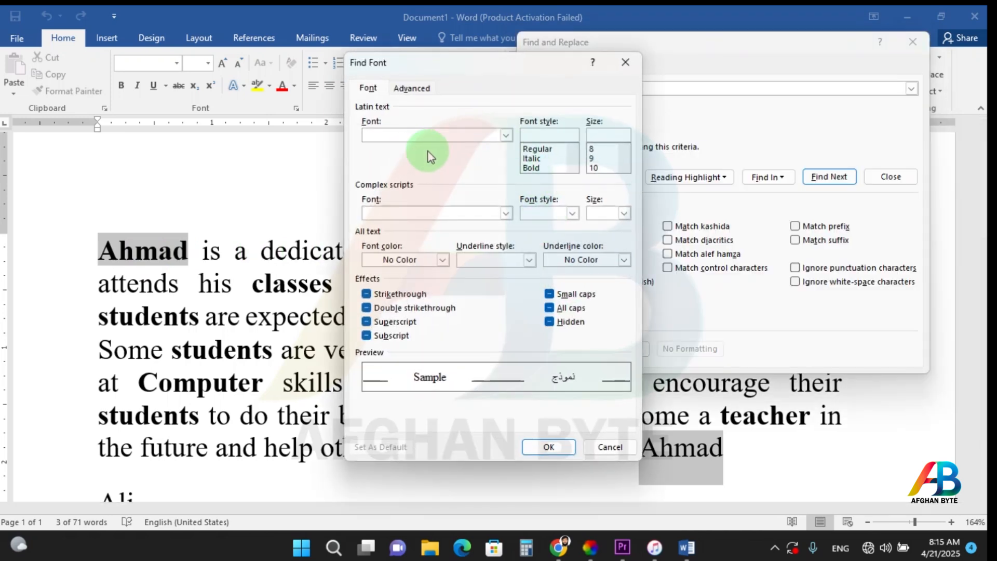
{"action": "left_click", "coordinate": [538, 168]}
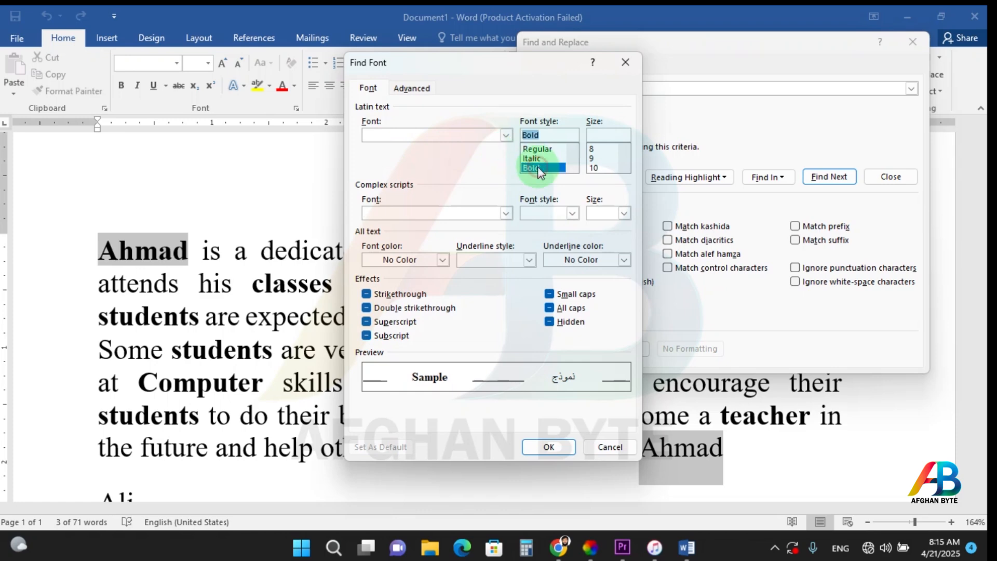
{"action": "left_click", "coordinate": [564, 447]}
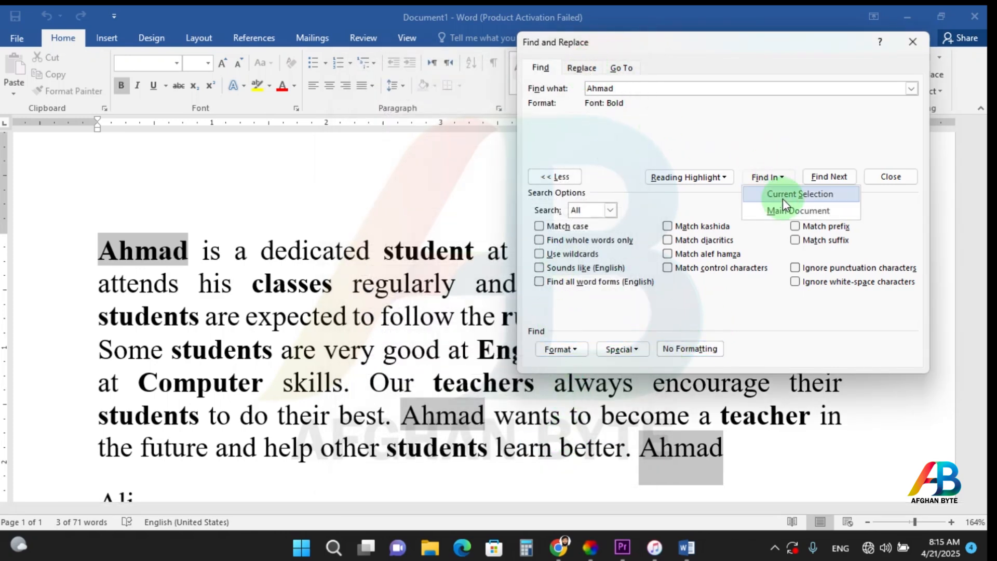
{"action": "left_click", "coordinate": [786, 206]}
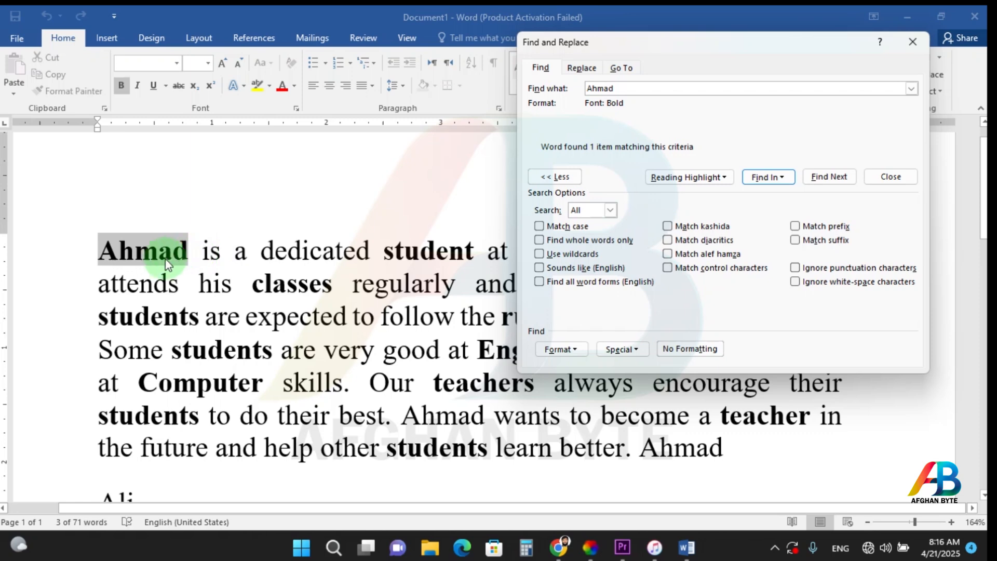
Change the capital initial of the student's name to lowercase "a" in the sentence about wanting to become a teacher.
{"action": "left_click", "coordinate": [416, 417]}
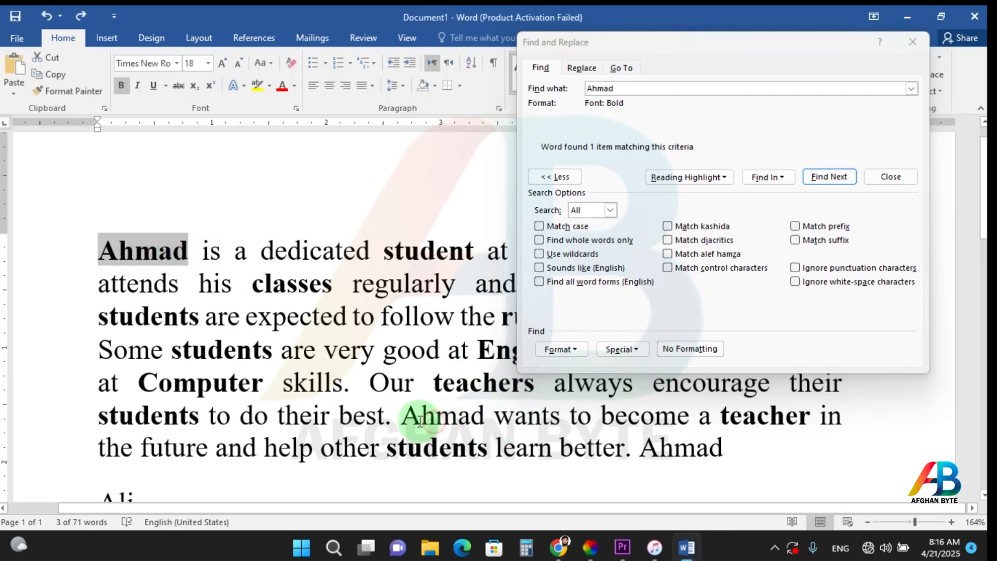
{"action": "left_click_drag", "start_coordinate": [408, 415], "coordinate": [415, 414]}
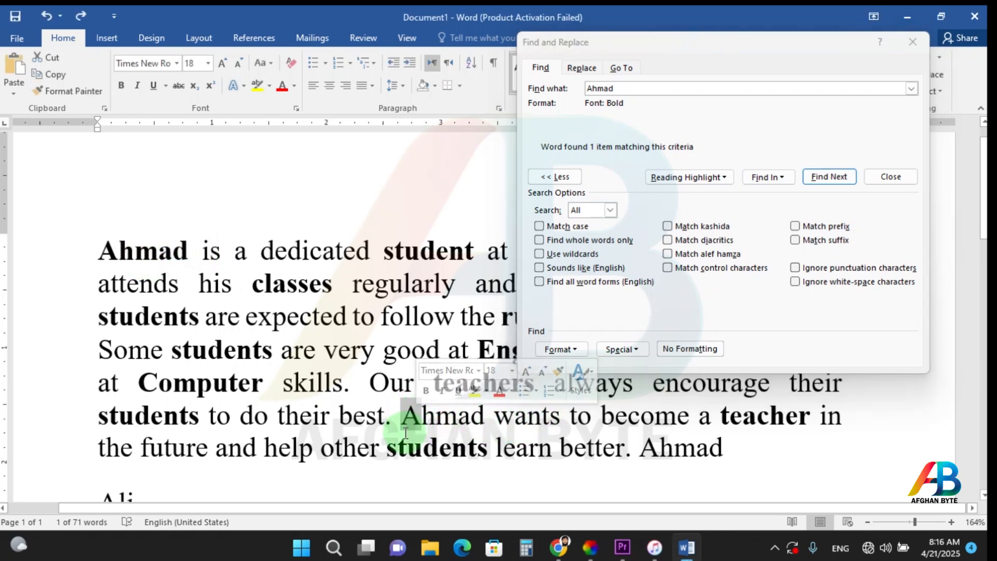
{"action": "type", "text": "a"}
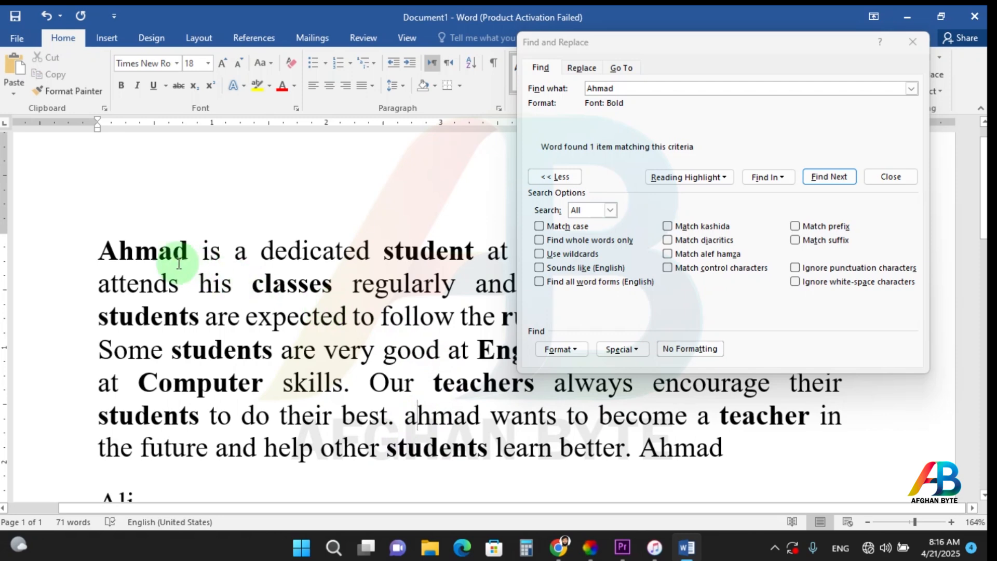
Set the name search's font style to Regular and step through the next two matches.
{"action": "left_click", "coordinate": [610, 108]}
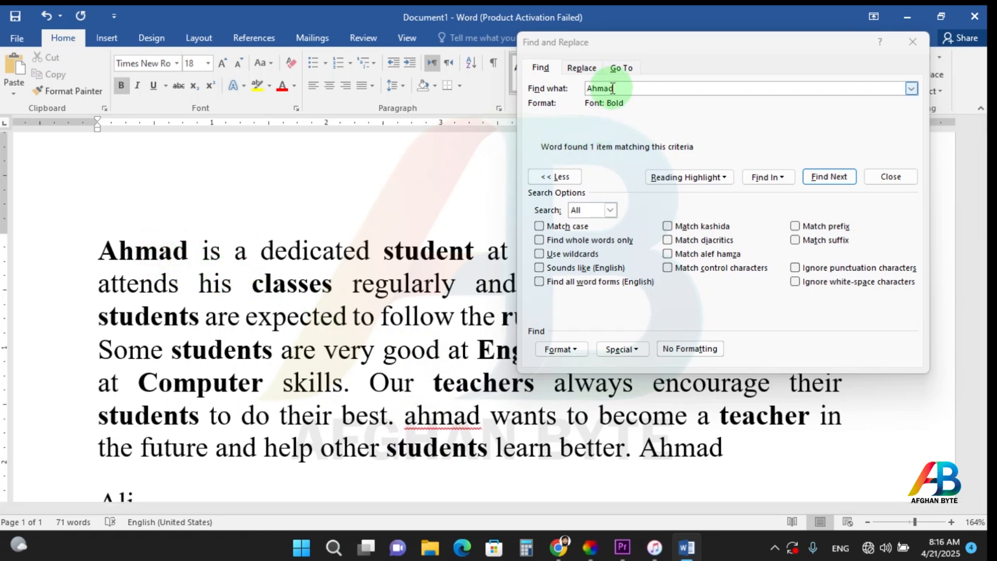
{"action": "left_click", "coordinate": [564, 349]}
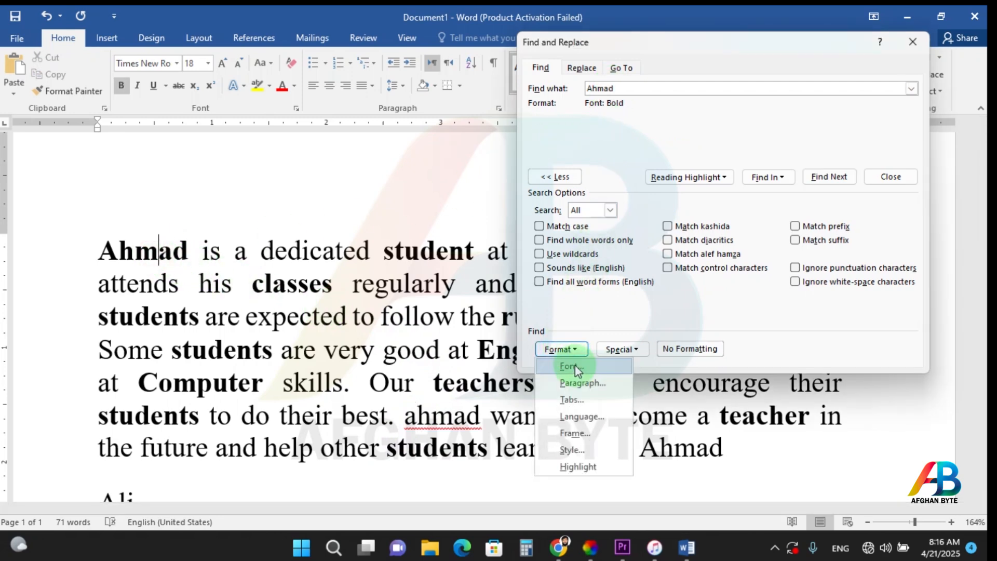
{"action": "left_click", "coordinate": [575, 366]}
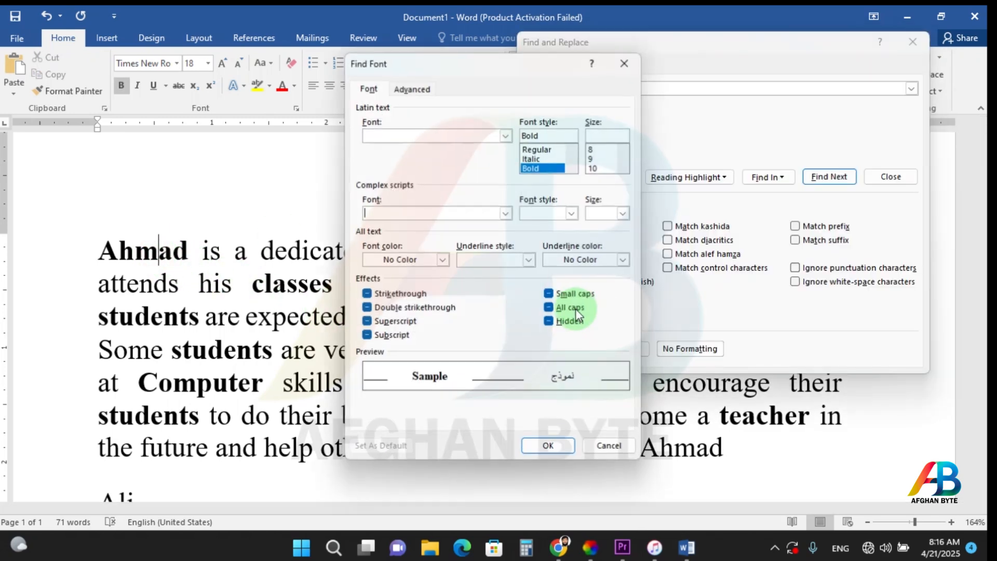
{"action": "left_click", "coordinate": [544, 155]}
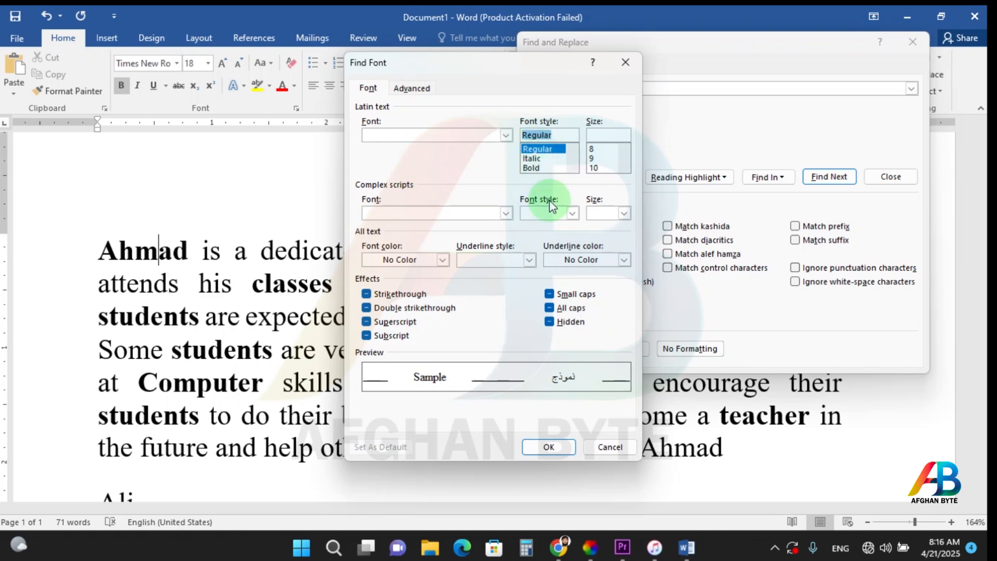
{"action": "left_click", "coordinate": [552, 447]}
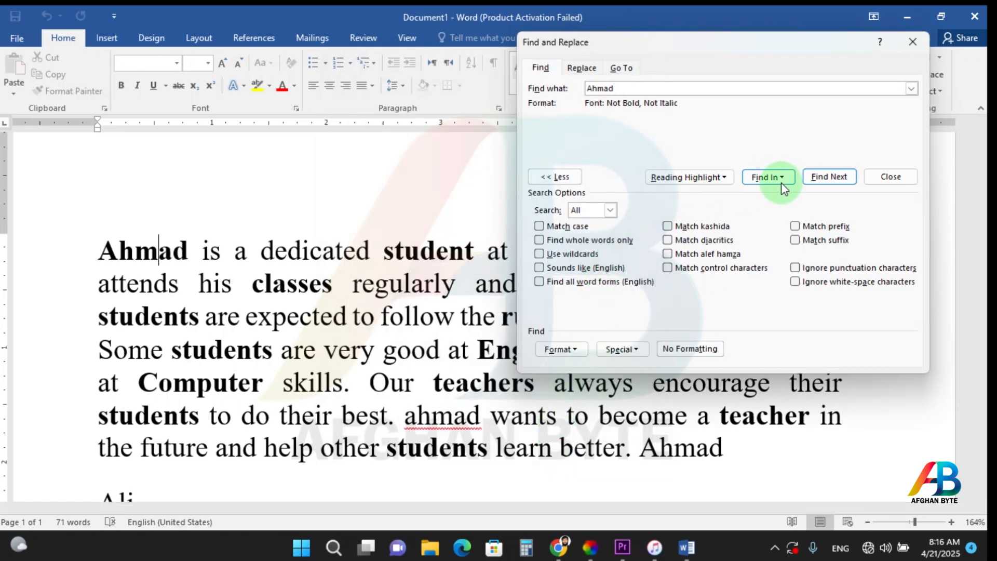
{"action": "left_click", "coordinate": [826, 176]}
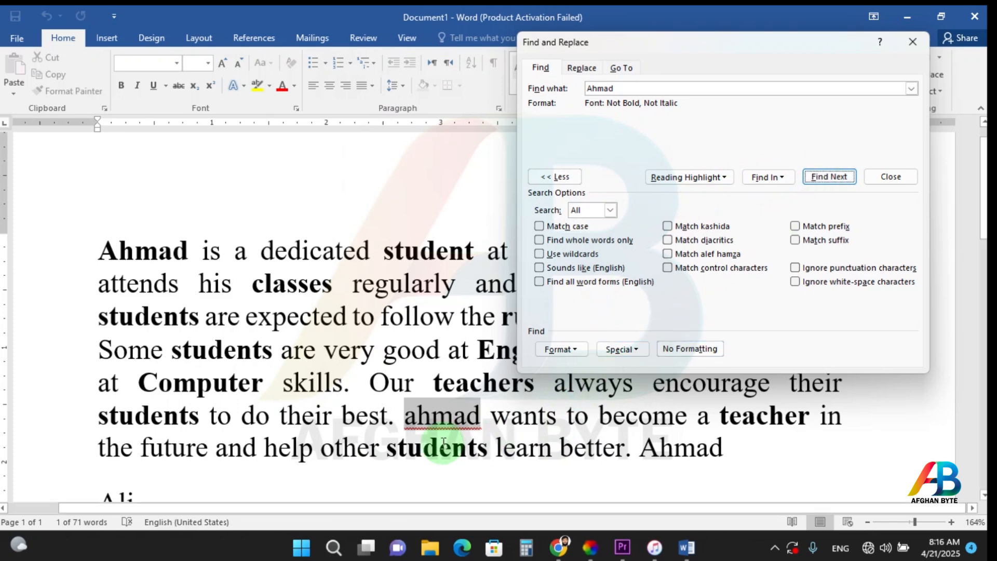
{"action": "left_click", "coordinate": [828, 176]}
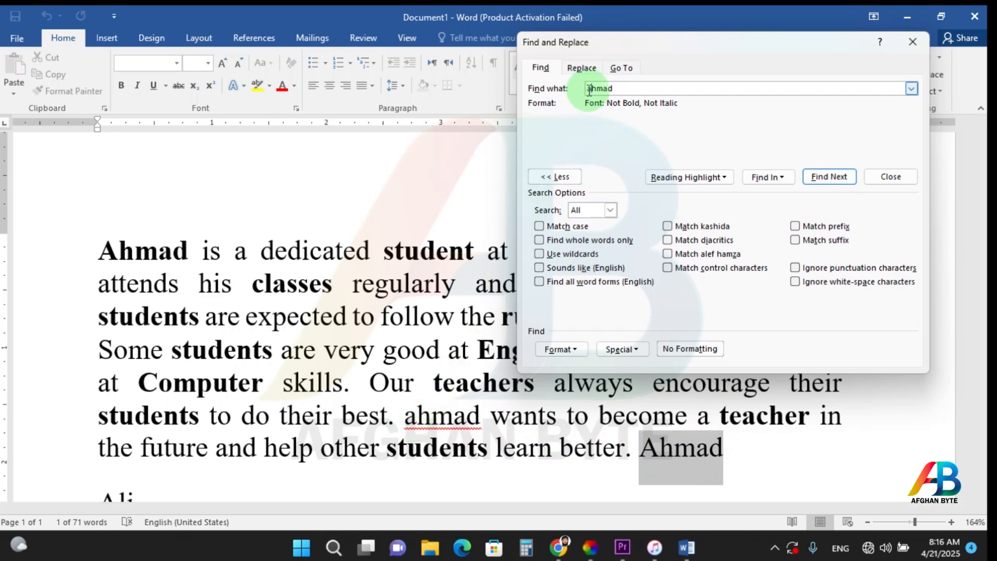
Turn on case matching and find every lowercase occurrence of the student's name in the main document.
{"action": "left_click", "coordinate": [555, 229]}
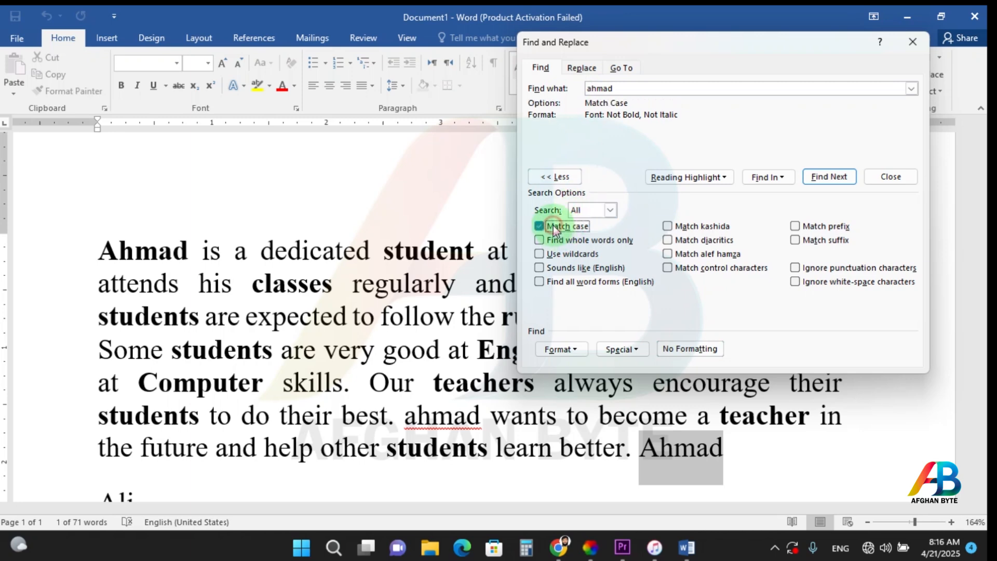
{"action": "left_click", "coordinate": [771, 179]}
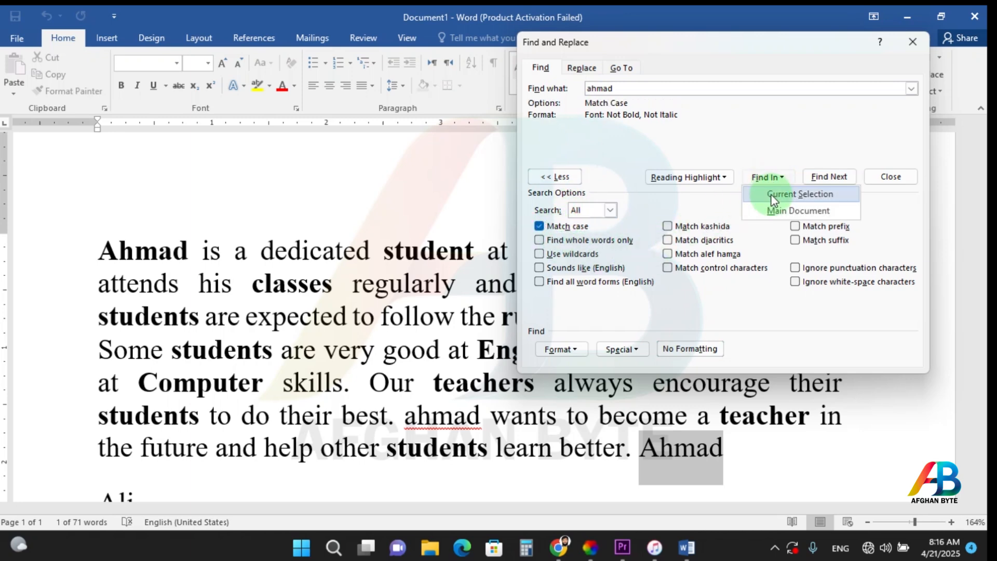
{"action": "left_click", "coordinate": [774, 211]}
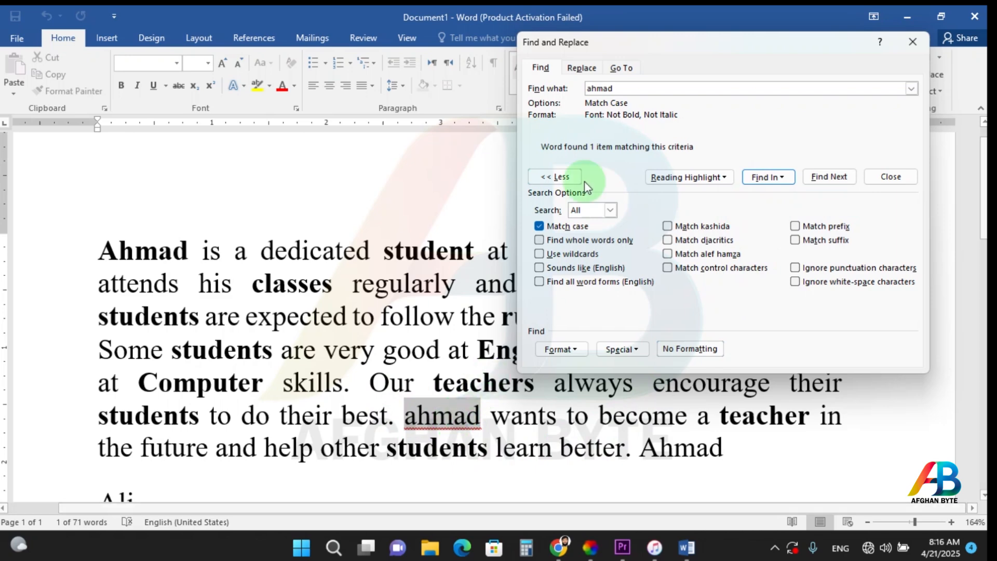
{"action": "left_click", "coordinate": [540, 227]}
{"action": "left_click", "coordinate": [539, 227]}
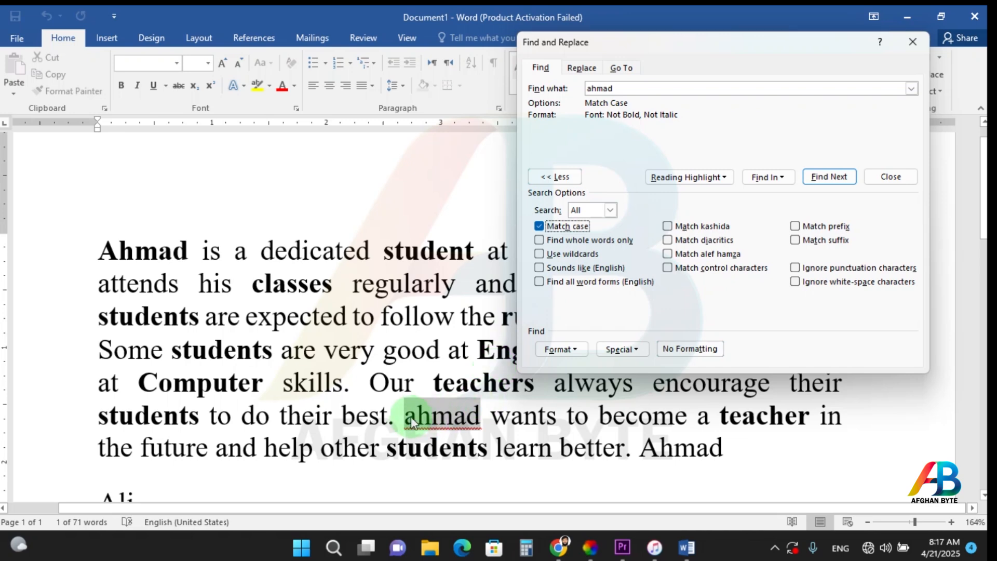
Turn off case matching and find all occurrences of the first name listed below the paragraph in the main document.
{"action": "scroll", "coordinate": [393, 423], "scroll_direction": "down", "scroll_amount": 1}
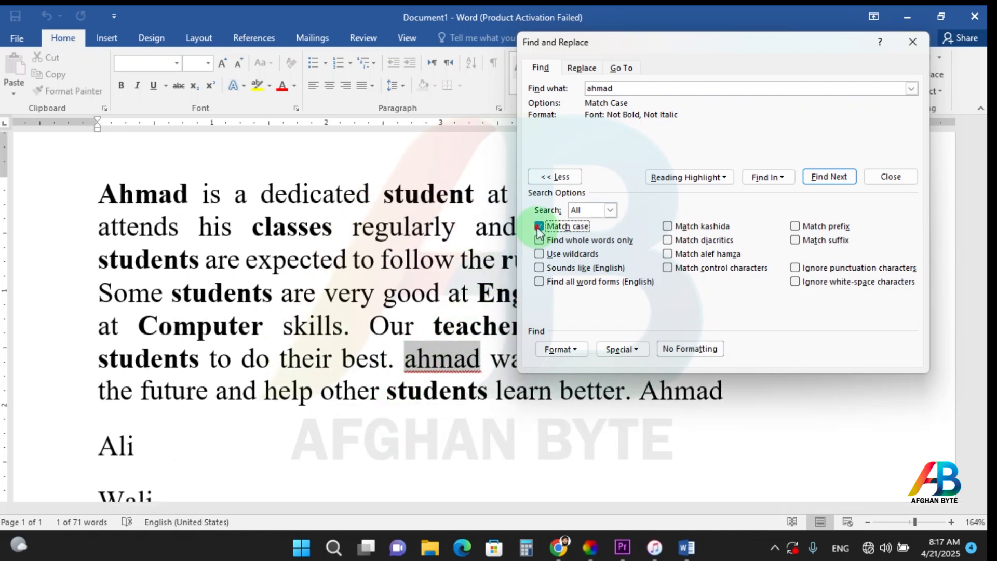
{"action": "left_click", "coordinate": [539, 227]}
{"action": "left_click", "coordinate": [623, 87]}
{"action": "type", "text": "Ali"}
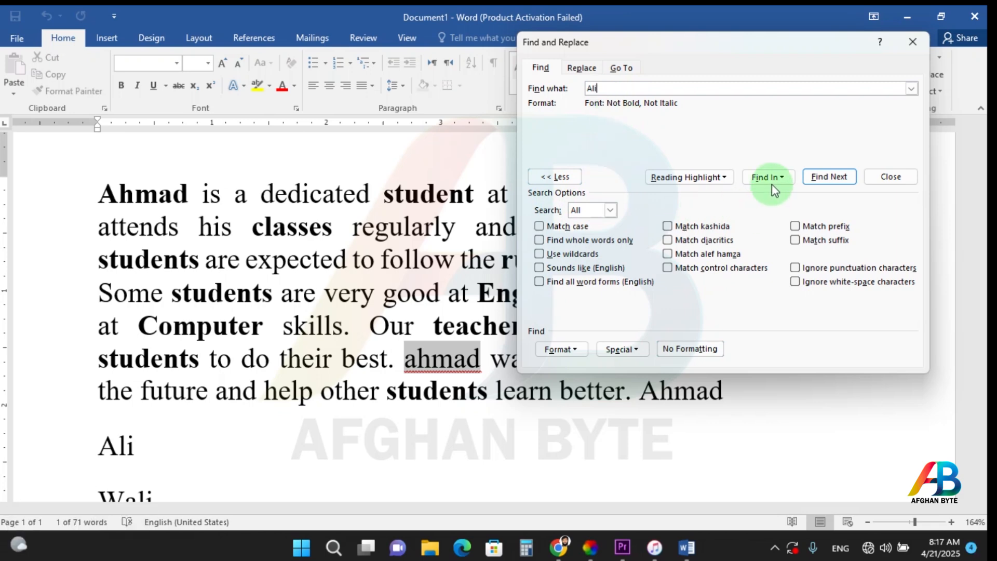
{"action": "left_click", "coordinate": [776, 209]}
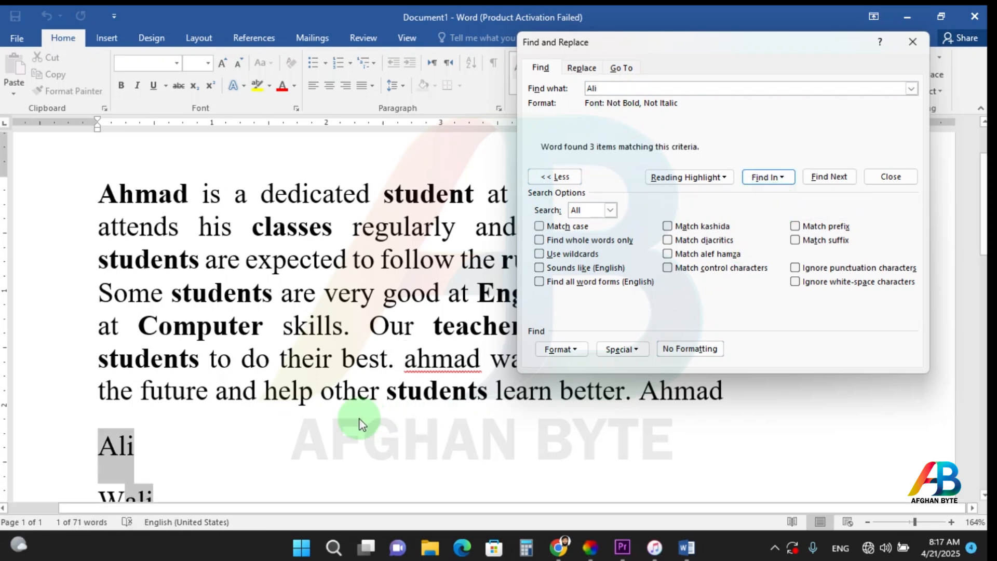
{"action": "scroll", "coordinate": [311, 410], "scroll_direction": "down", "scroll_amount": 2}
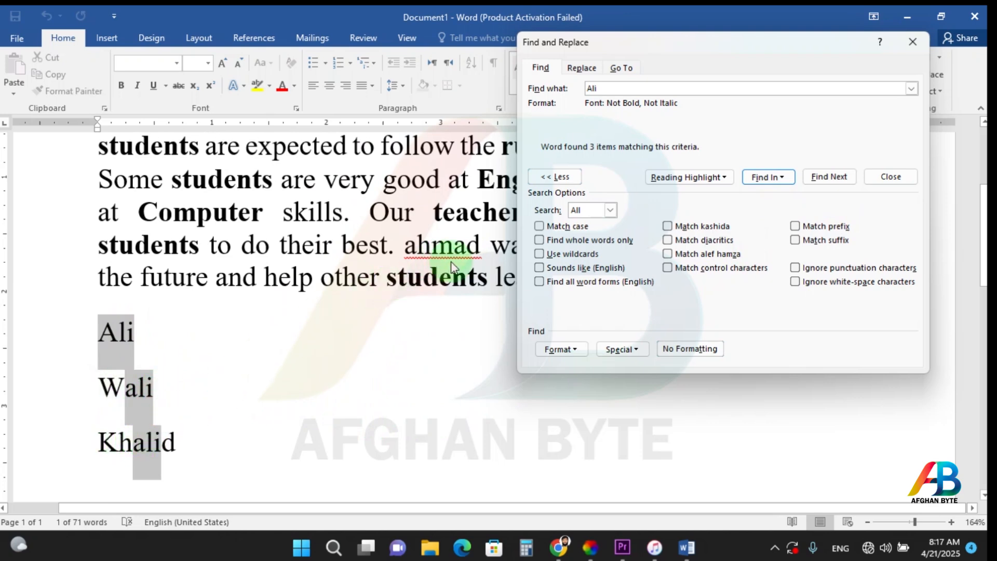
Restrict the search for that name to whole words only and find all matches in the main document.
{"action": "left_click", "coordinate": [592, 89]}
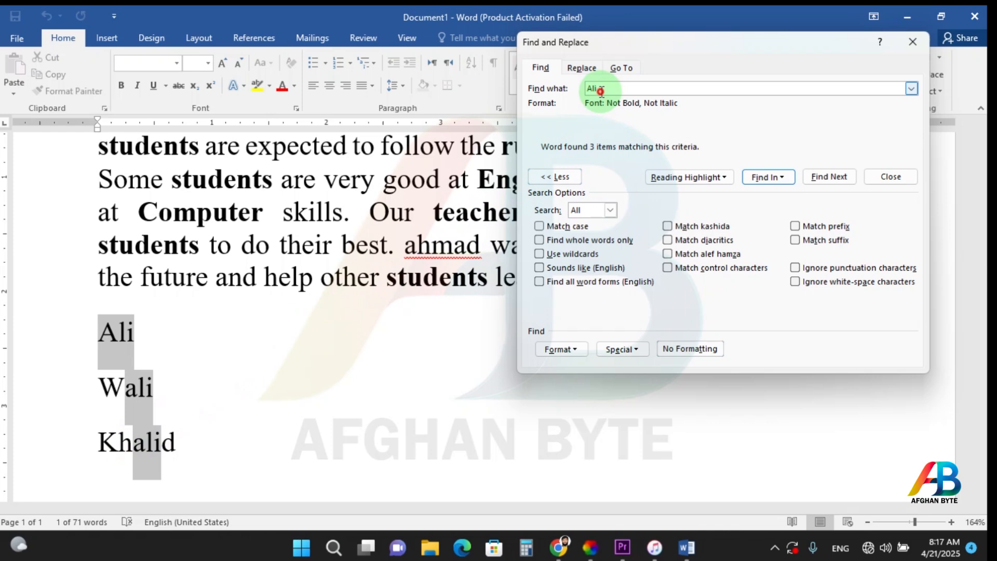
{"action": "left_click", "coordinate": [550, 241]}
{"action": "left_click", "coordinate": [781, 178]}
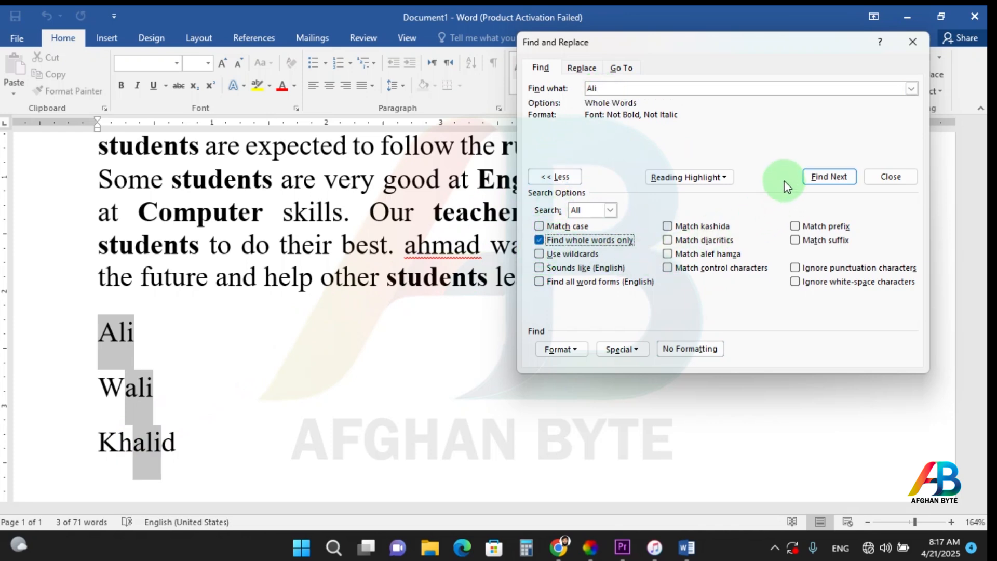
{"action": "left_click", "coordinate": [781, 210]}
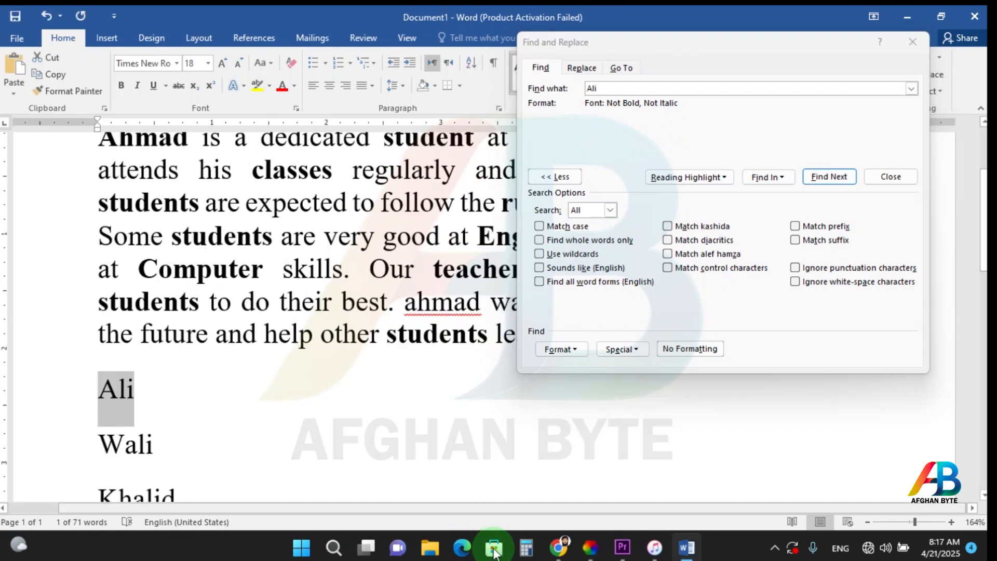
Set up a replacement of bold-formatted "teacher" with "mentor".
{"action": "left_click", "coordinate": [582, 68]}
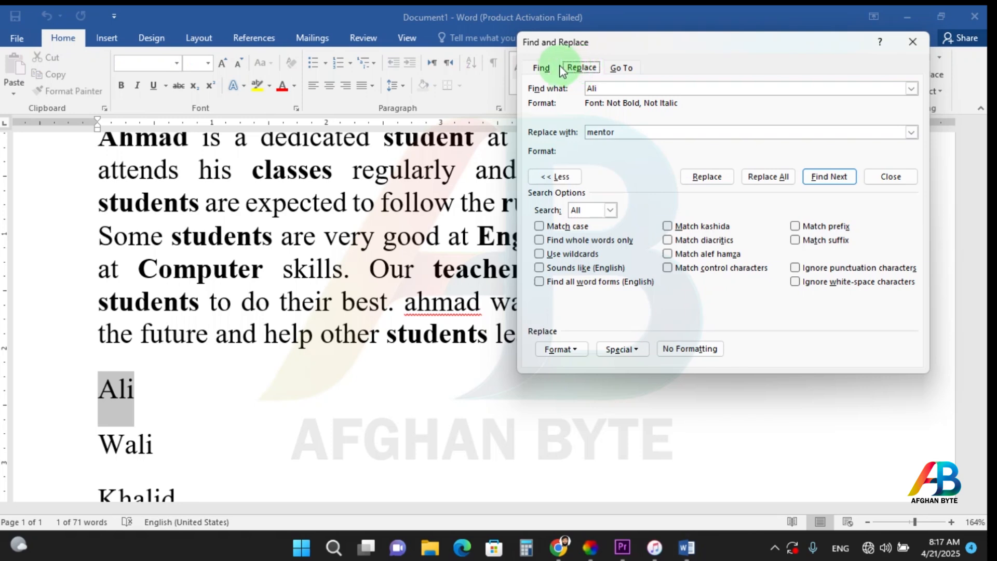
{"action": "left_click", "coordinate": [541, 67]}
{"action": "left_click", "coordinate": [571, 68]}
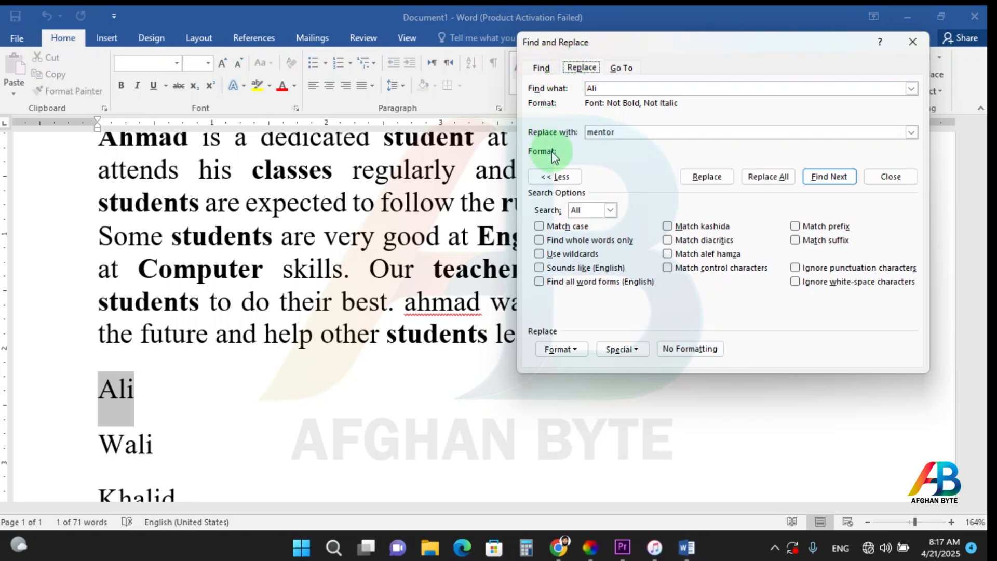
{"action": "left_click", "coordinate": [589, 89]}
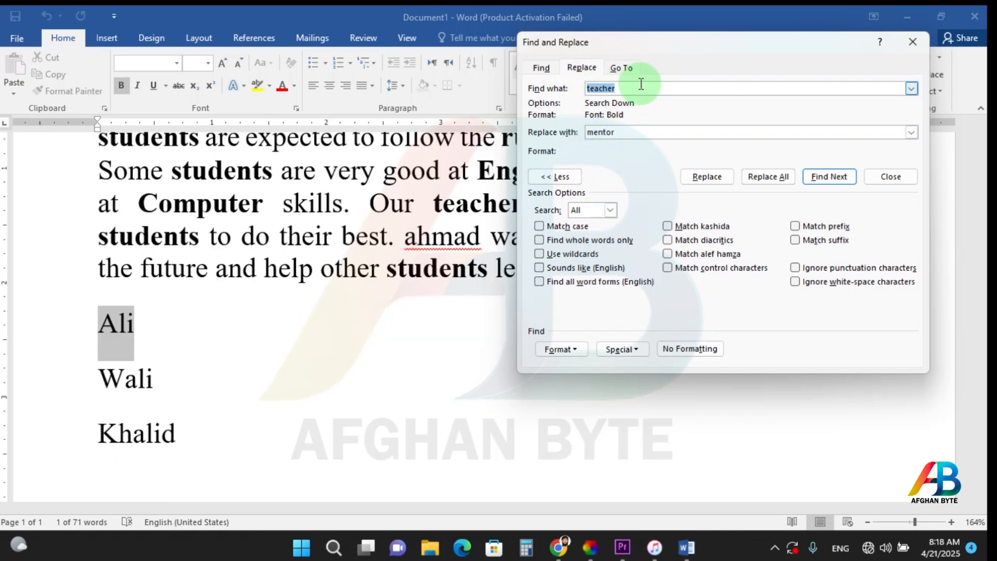
{"action": "left_click", "coordinate": [630, 131]}
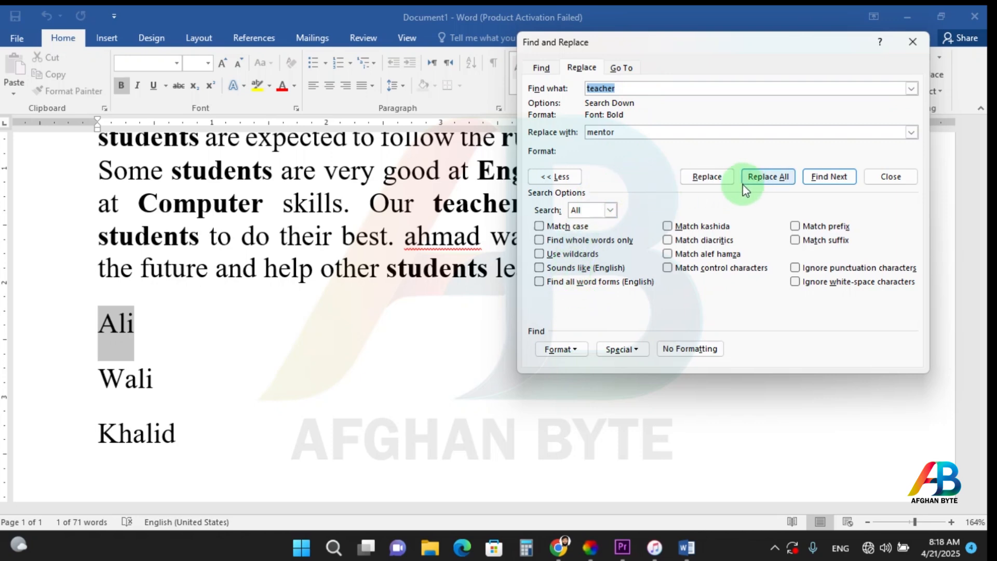
Replace both bold occurrences of "teacher" with "mentor", continuing the search from the document's beginning, and close the dialog.
{"action": "left_click", "coordinate": [714, 177]}
{"action": "left_click", "coordinate": [491, 318]}
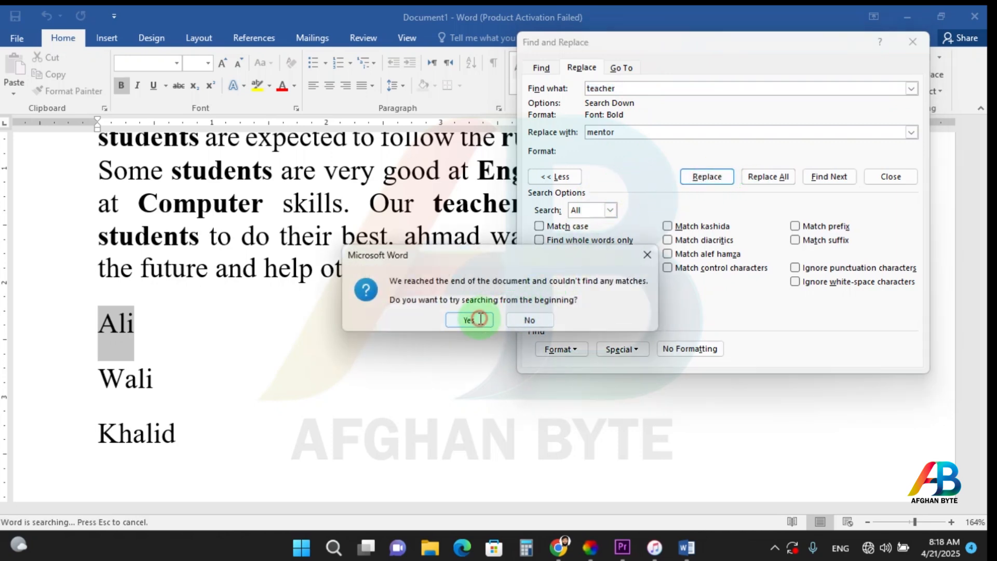
{"action": "left_click_drag", "start_coordinate": [595, 58], "coordinate": [76, 76]}
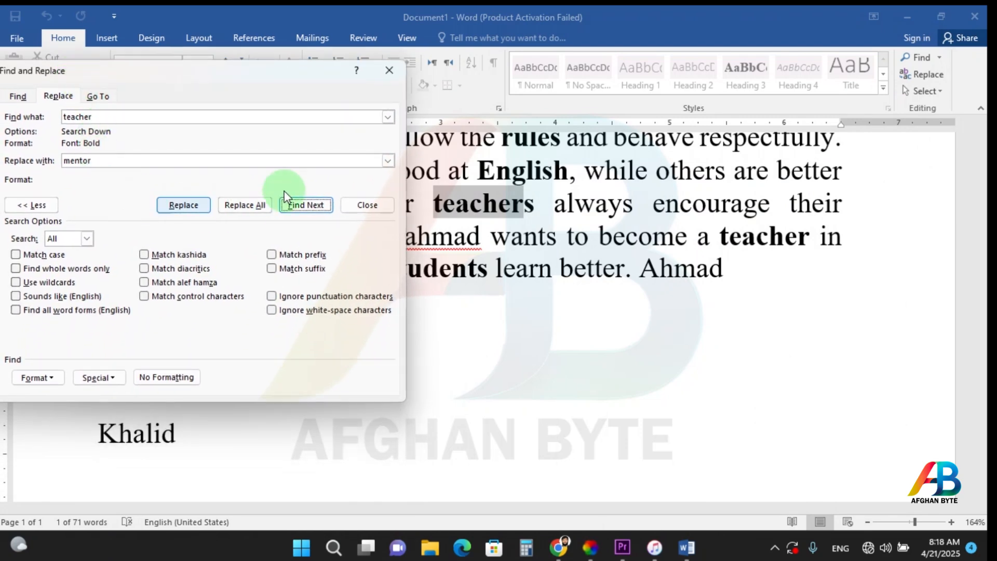
{"action": "left_click", "coordinate": [183, 205]}
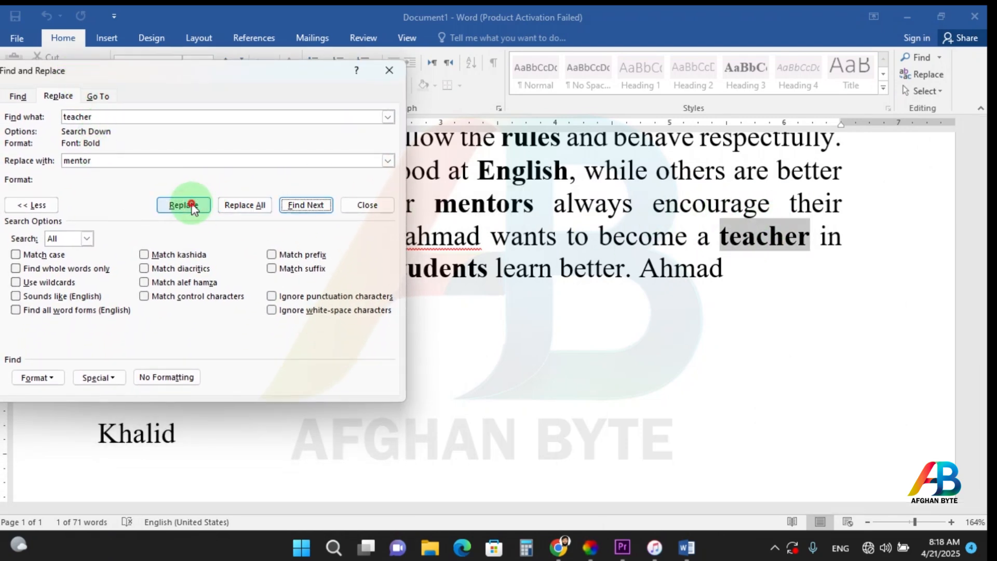
{"action": "left_click", "coordinate": [192, 205]}
{"action": "left_click", "coordinate": [501, 316]}
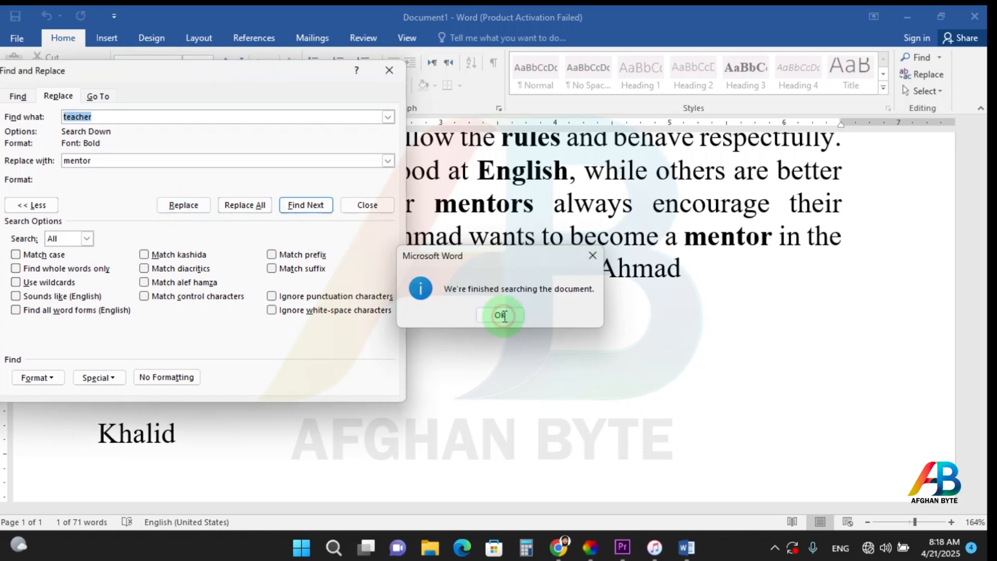
{"action": "left_click", "coordinate": [389, 71]}
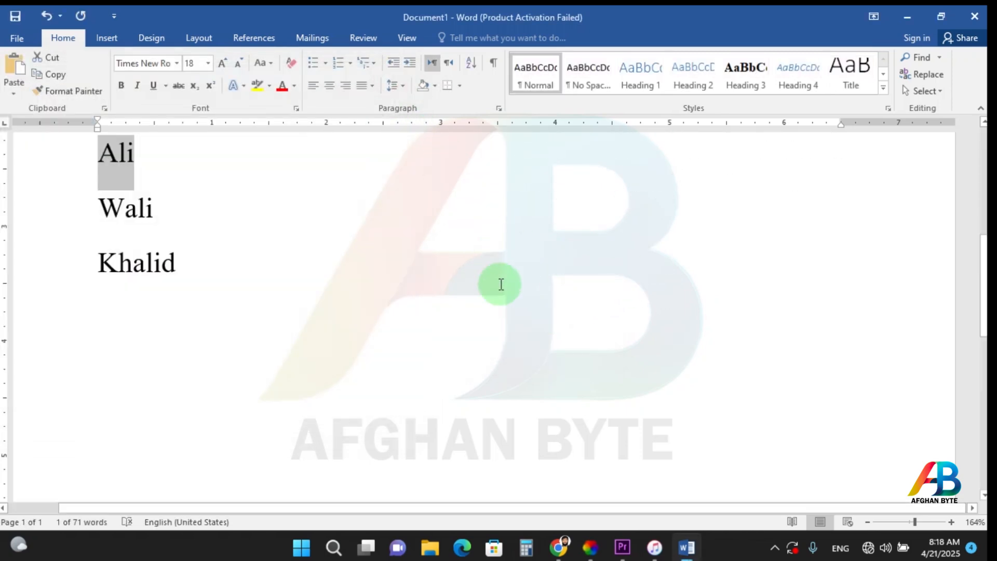
Select the entire document's text and clear the selection again.
{"action": "scroll", "coordinate": [519, 403], "scroll_direction": "up", "scroll_amount": 6}
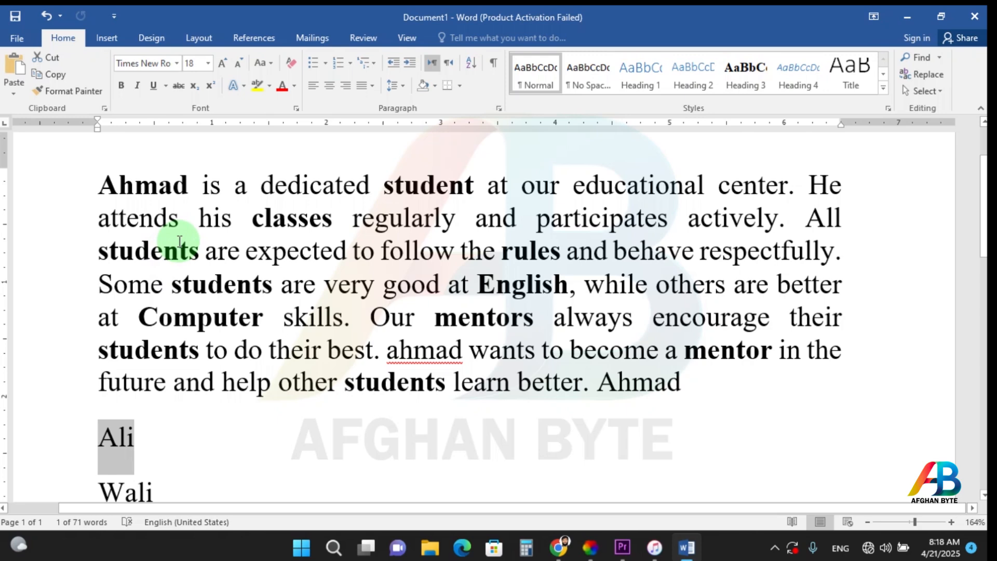
{"action": "left_click", "coordinate": [374, 349]}
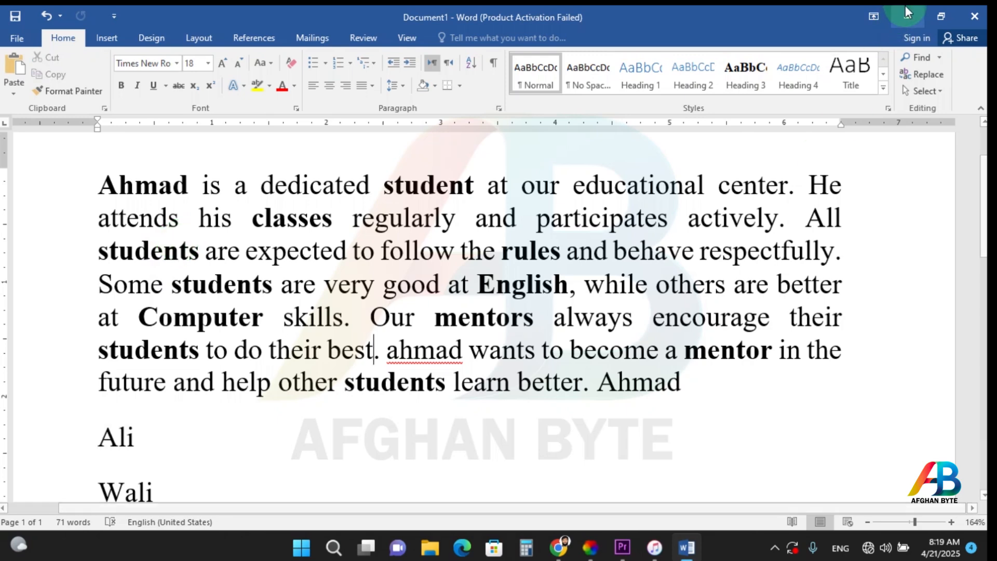
{"action": "left_click", "coordinate": [939, 91]}
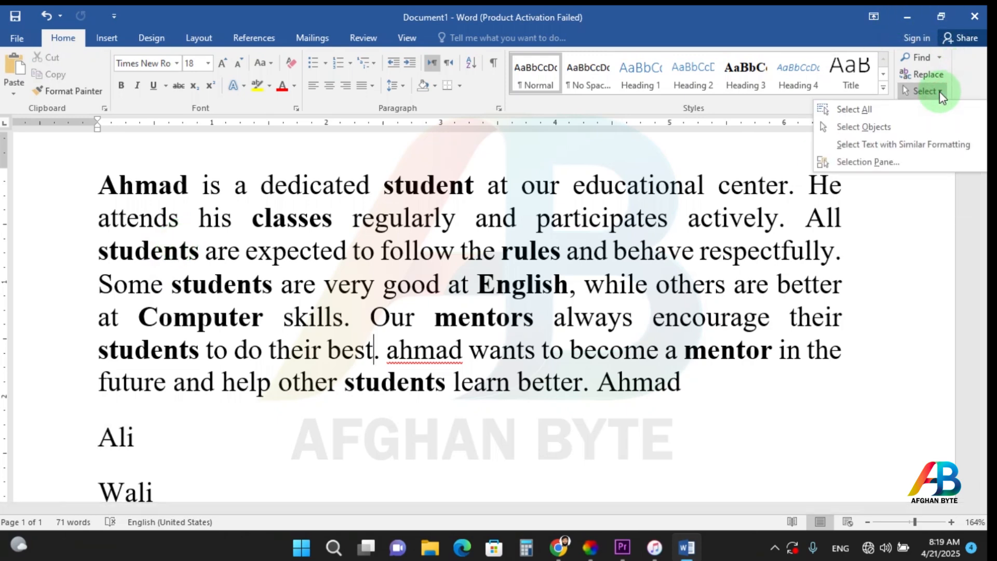
{"action": "left_click", "coordinate": [878, 110]}
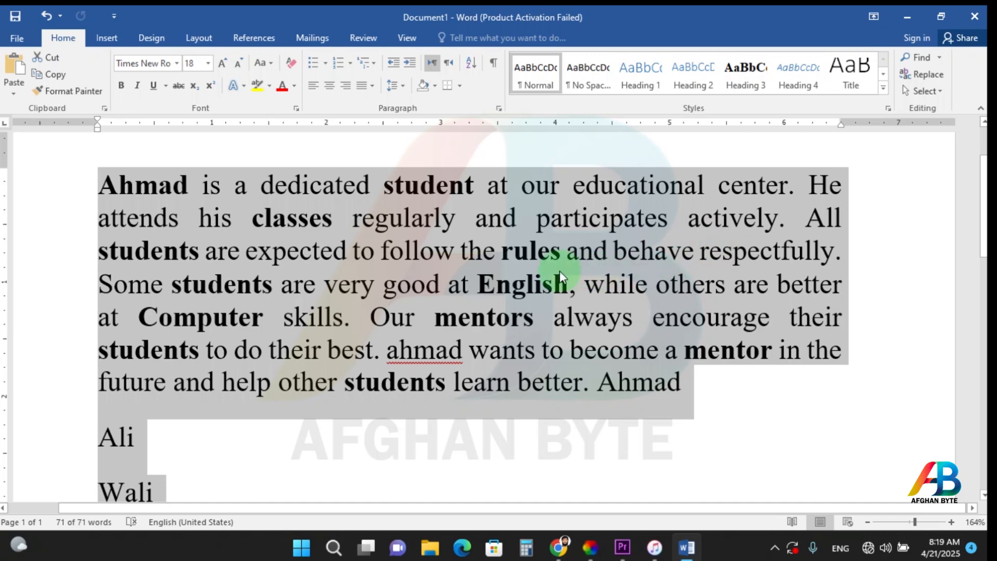
{"action": "left_click", "coordinate": [475, 297]}
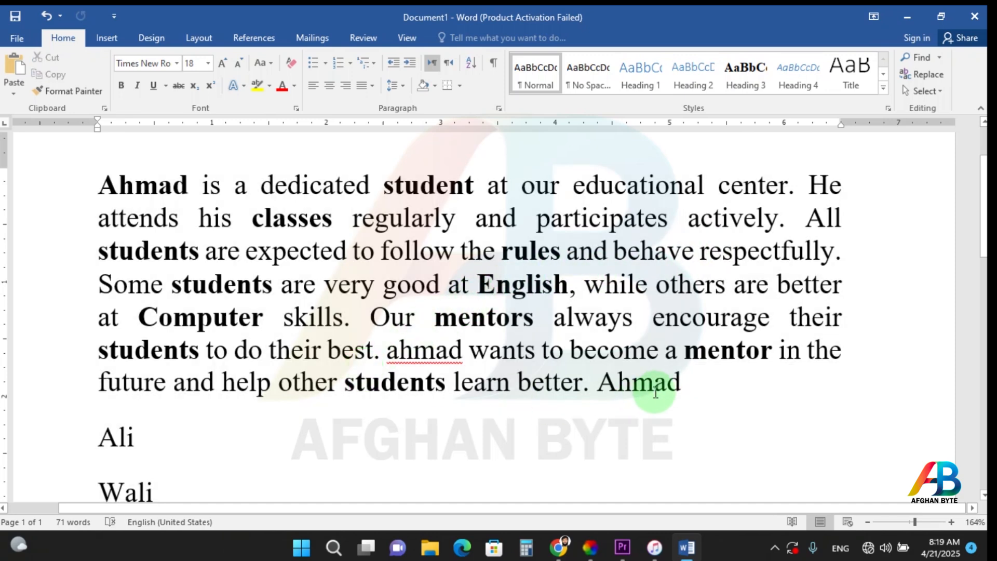
{"action": "left_click", "coordinate": [686, 382]}
{"action": "left_click", "coordinate": [461, 377]}
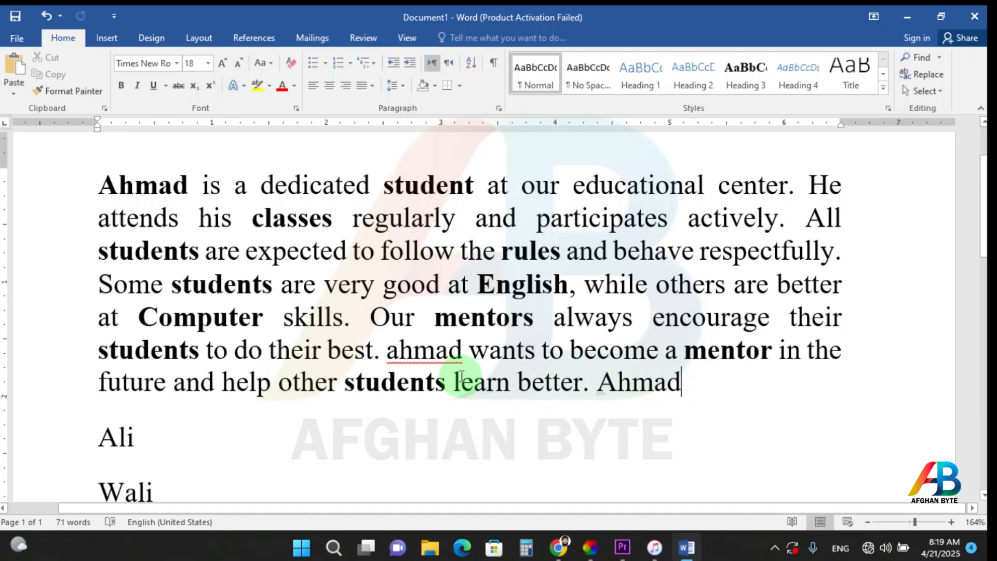
Draw a five-pointed star over the left half of the paragraph and fill it red.
{"action": "left_click", "coordinate": [106, 37]}
{"action": "left_click", "coordinate": [198, 92]}
{"action": "left_click", "coordinate": [263, 139]}
{"action": "mouse_move", "coordinate": [203, 186]}
{"action": "left_mouse_down"}
{"action": "mouse_move", "coordinate": [401, 346]}
{"action": "mouse_move", "coordinate": [402, 358]}
{"action": "left_mouse_up"}
{"action": "left_click", "coordinate": [367, 60]}
{"action": "left_click", "coordinate": [341, 171]}
{"action": "left_click", "coordinate": [343, 185]}
{"action": "left_click", "coordinate": [283, 267]}
Draw a heart over the paragraph to the right of the star, with red fill and no outline.
{"action": "left_click", "coordinate": [93, 89]}
{"action": "left_click", "coordinate": [100, 207]}
{"action": "left_click_drag", "start_coordinate": [512, 207], "coordinate": [648, 344]}
{"action": "left_click", "coordinate": [377, 59]}
{"action": "left_click", "coordinate": [341, 172]}
{"action": "left_click", "coordinate": [380, 71]}
{"action": "left_click", "coordinate": [364, 200]}
Draw a smiley face overlapping the star's lower edge and style it with black fill and white lines.
{"action": "left_click", "coordinate": [36, 89]}
{"action": "left_click_drag", "start_coordinate": [441, 318], "coordinate": [297, 461]}
{"action": "left_click", "coordinate": [244, 71]}
{"action": "left_click", "coordinate": [391, 77]}
{"action": "left_click", "coordinate": [330, 102]}
{"action": "left_click", "coordinate": [704, 294]}
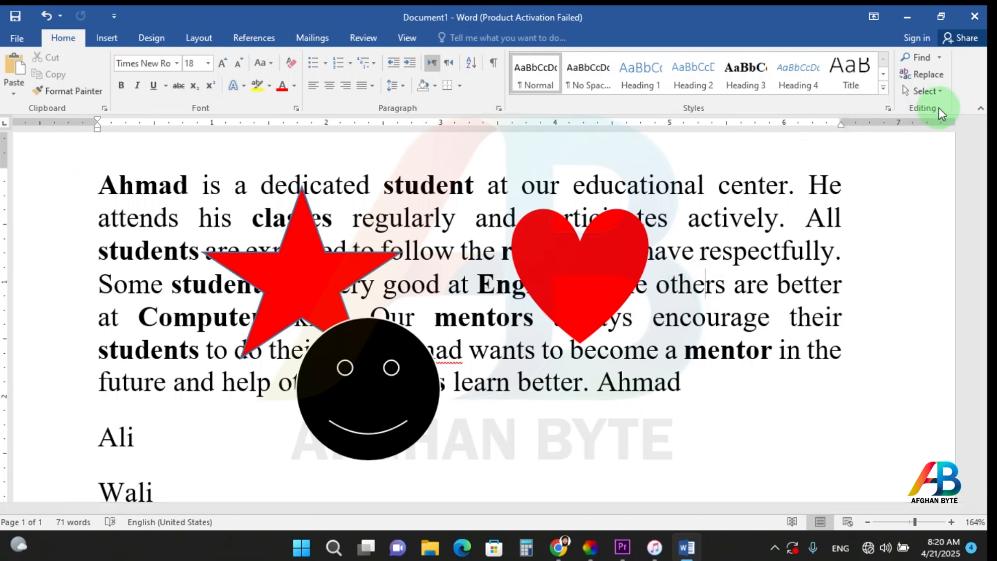
Select and delete all the text and shapes in the document, and undo the deletion.
{"action": "left_click", "coordinate": [942, 92]}
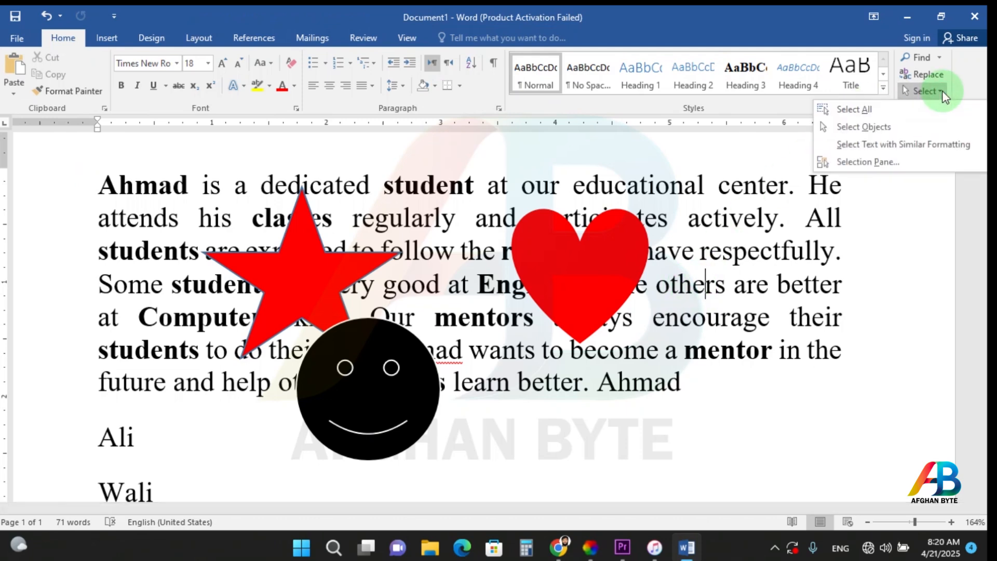
{"action": "left_click", "coordinate": [892, 110]}
{"action": "left_click", "coordinate": [888, 108]}
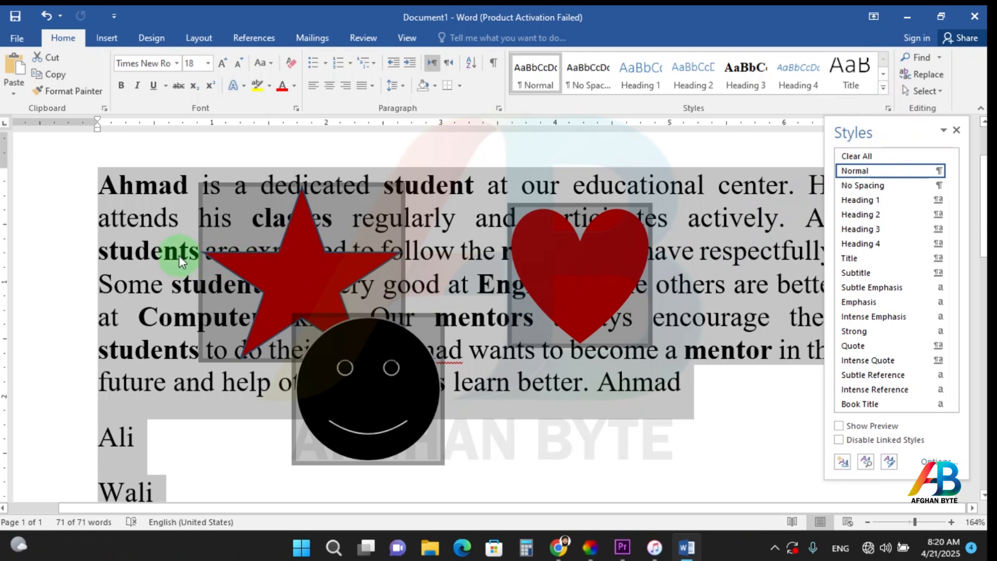
{"action": "key", "text": "Delete"}
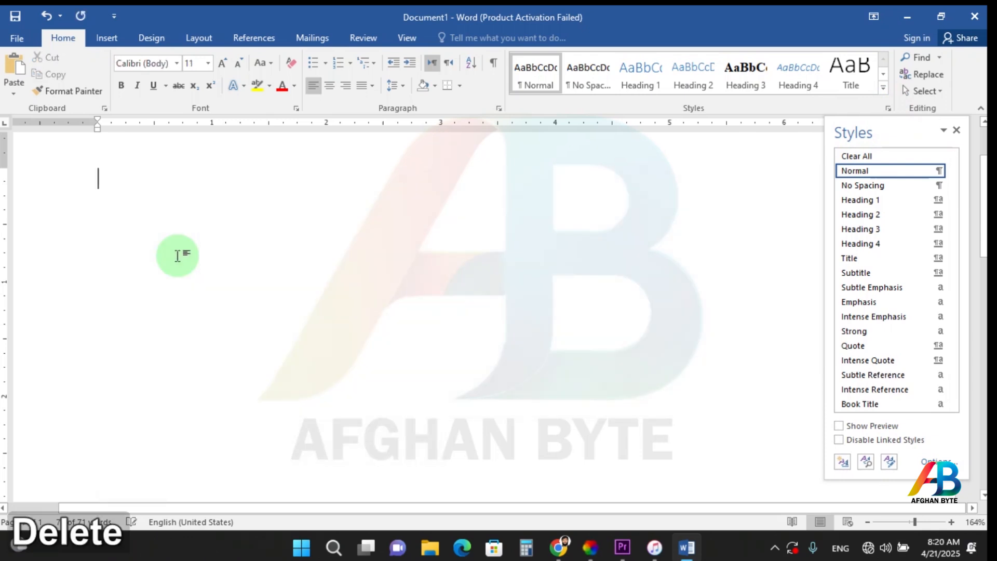
{"action": "key", "text": "ctrl+z"}
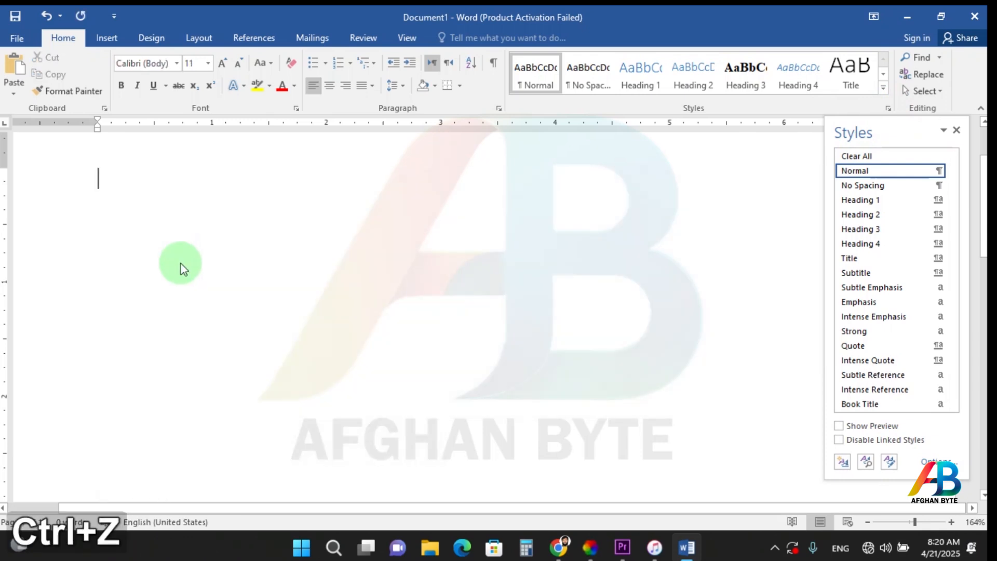
{"action": "left_click", "coordinate": [367, 286]}
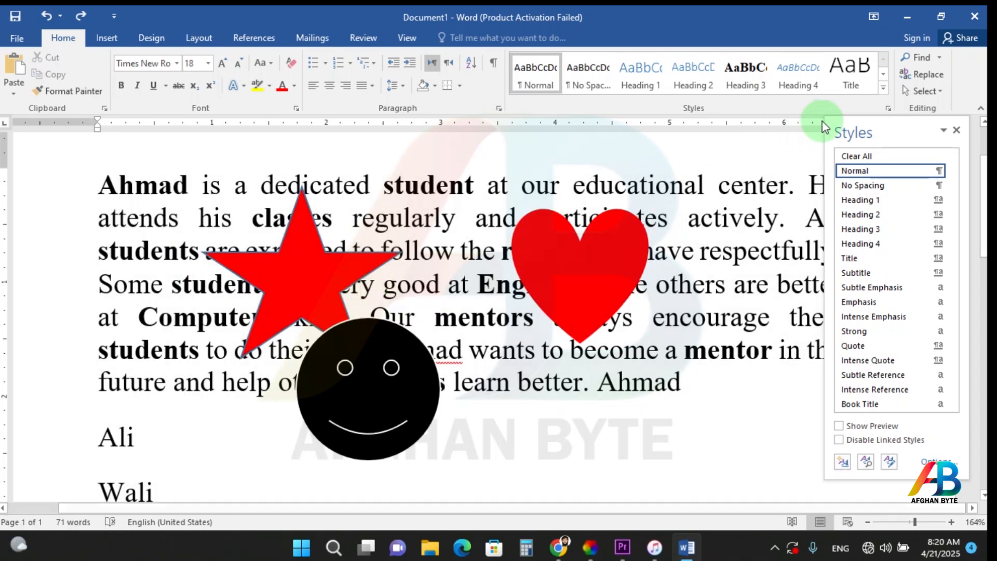
{"action": "left_click", "coordinate": [956, 133]}
Select the star, heart and smiley face together with Select Objects, leaving the text unselected.
{"action": "left_click", "coordinate": [943, 95]}
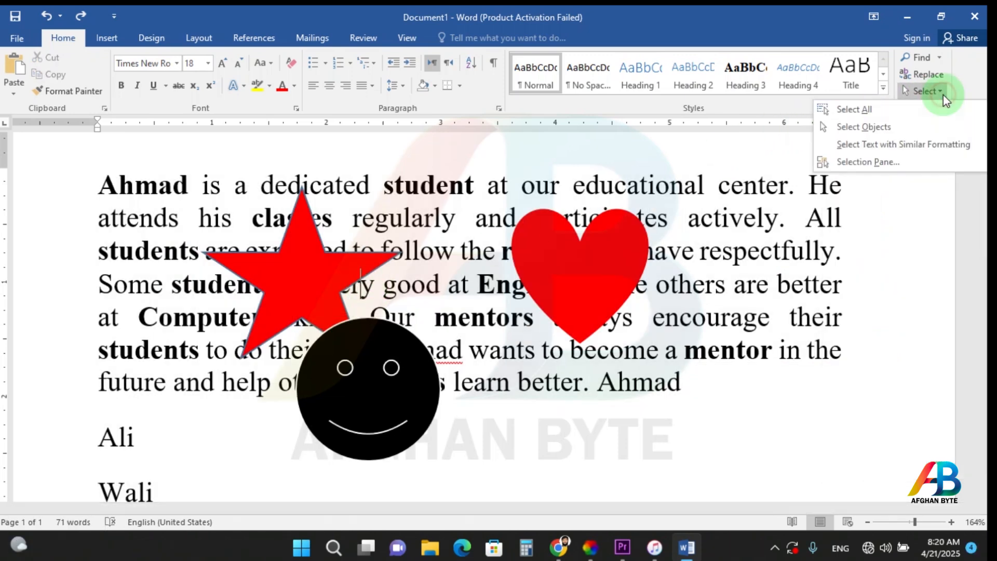
{"action": "left_click", "coordinate": [861, 127]}
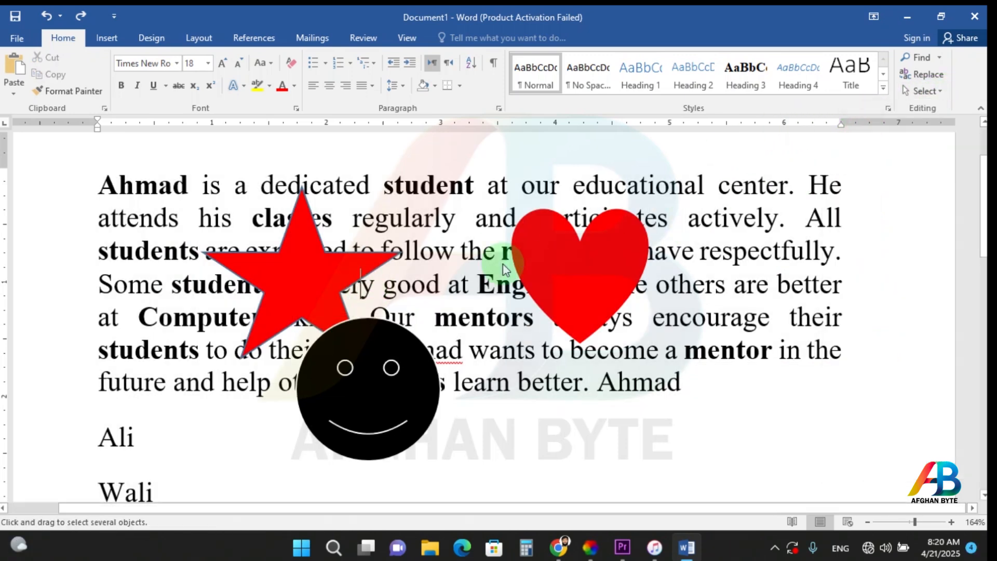
{"action": "mouse_move", "coordinate": [94, 157]}
{"action": "left_mouse_down"}
{"action": "mouse_move", "coordinate": [210, 195]}
{"action": "mouse_move", "coordinate": [708, 479]}
{"action": "mouse_move", "coordinate": [788, 489]}
{"action": "left_mouse_up"}
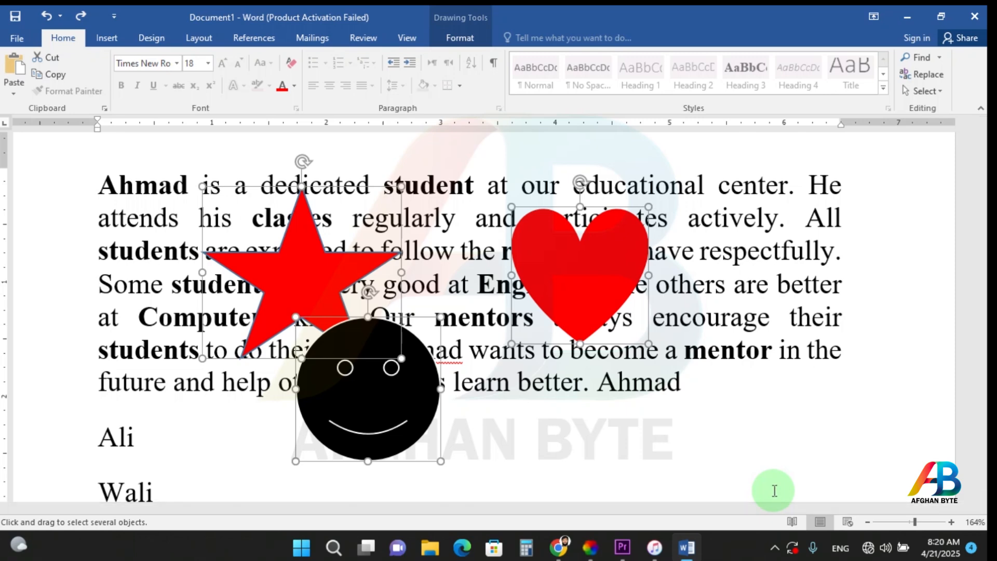
Delete the selected star, heart and smiley face from the document, keeping all the text.
{"action": "key", "text": "Delete"}
{"action": "key", "text": "ctrl+z"}
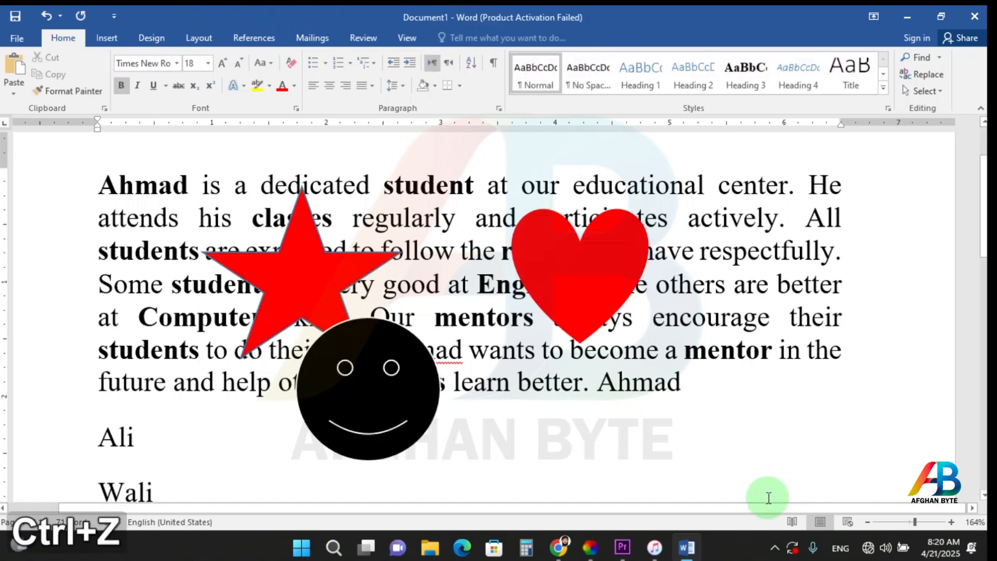
{"action": "key", "text": "Delete"}
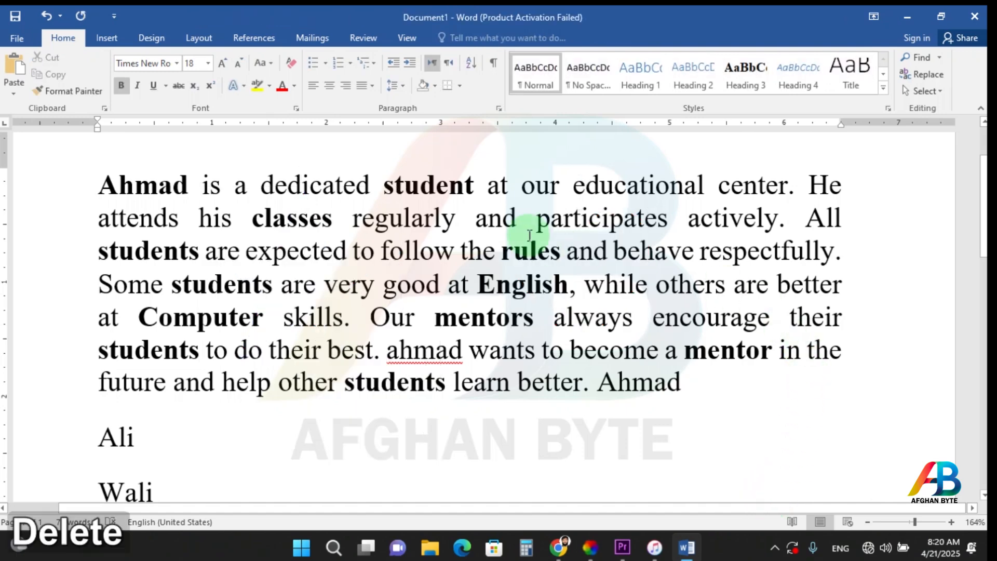
Select all the bold words in the paragraph by matching the formatting of its bold first word.
{"action": "left_click", "coordinate": [436, 185]}
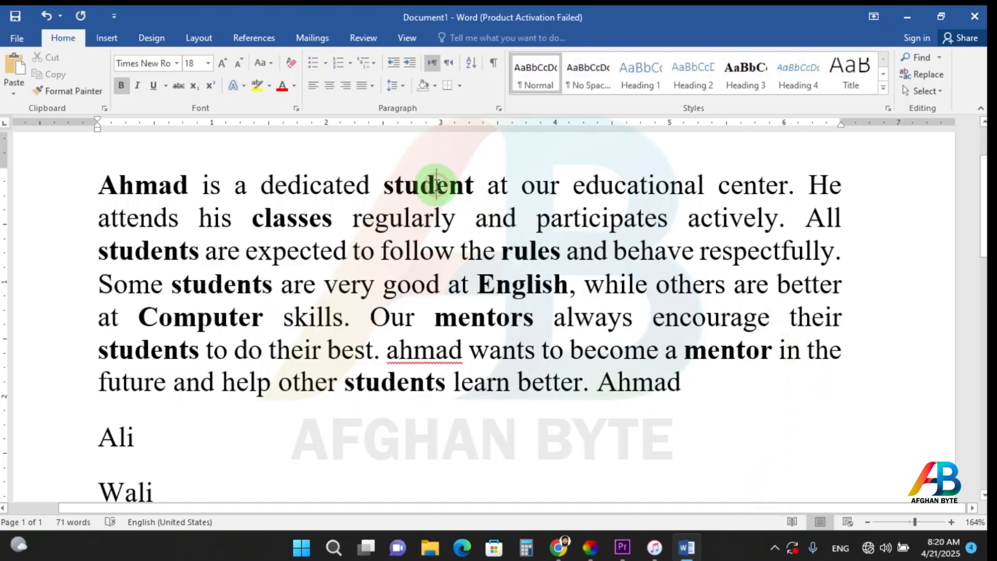
{"action": "double_click", "coordinate": [110, 183]}
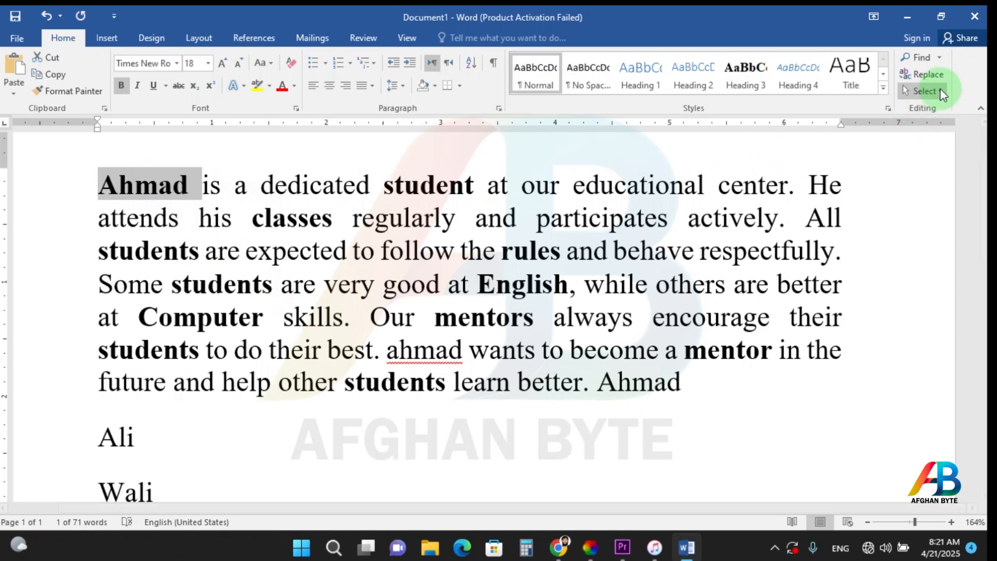
{"action": "left_click", "coordinate": [145, 179]}
{"action": "double_click", "coordinate": [145, 179]}
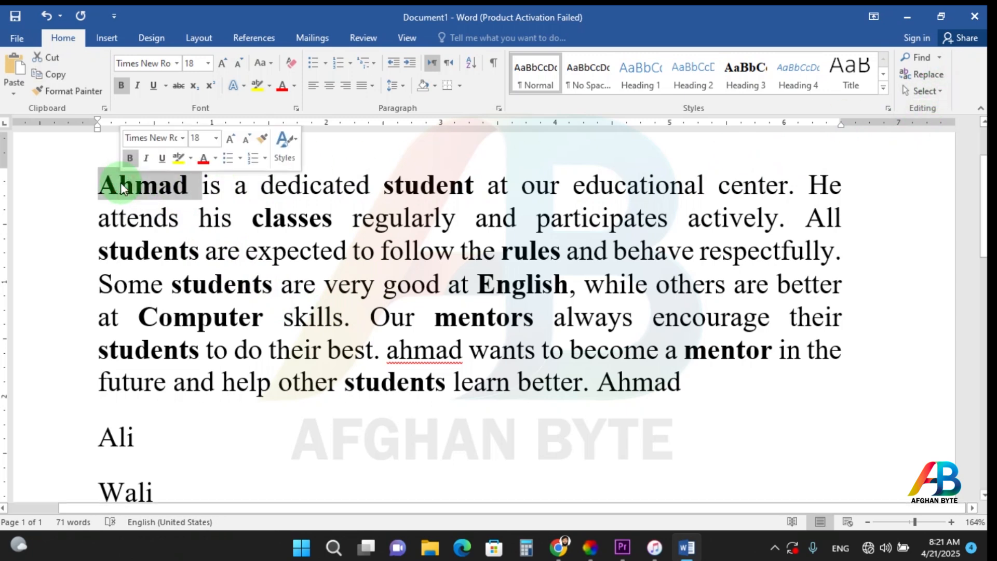
{"action": "left_click", "coordinate": [941, 92]}
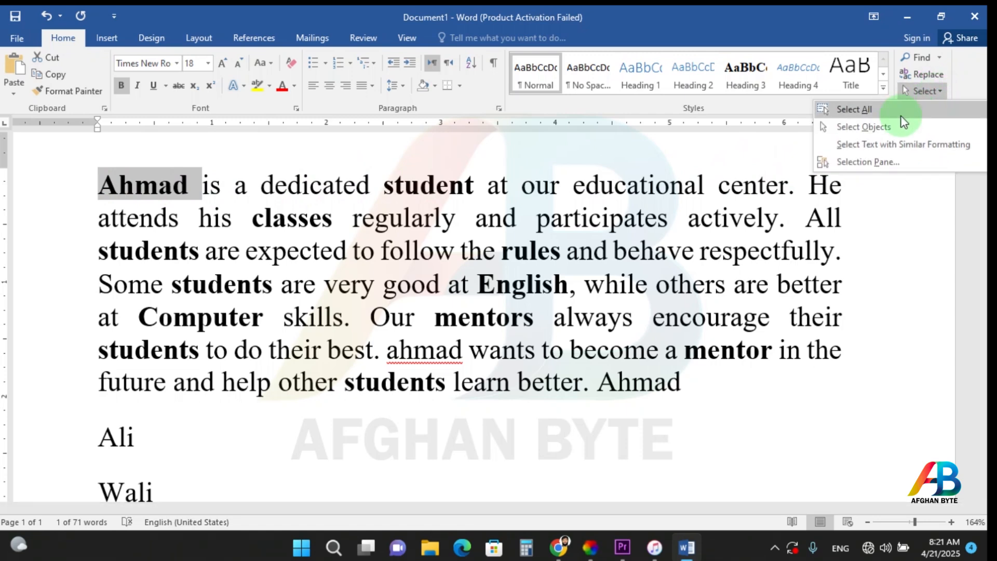
{"action": "left_click", "coordinate": [893, 148]}
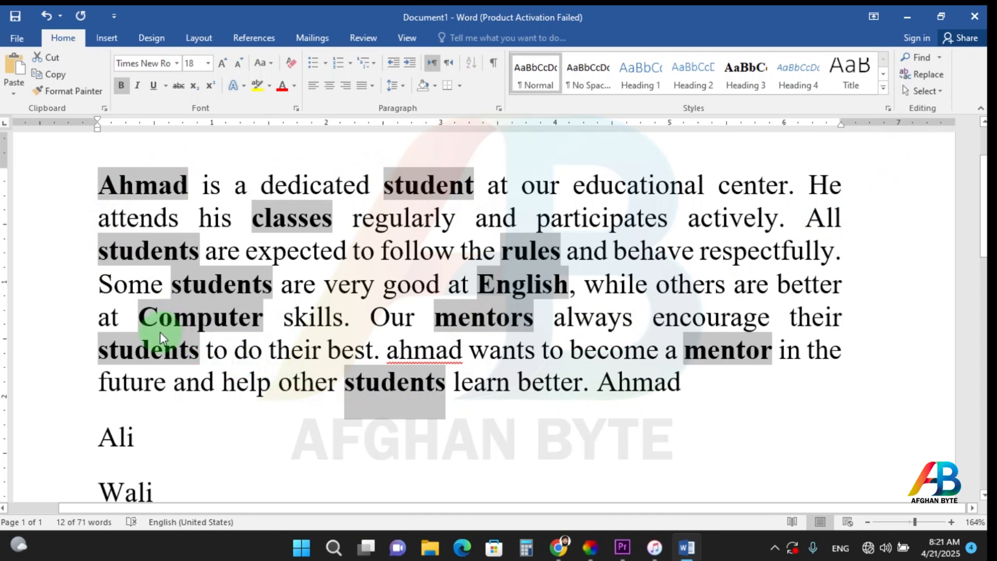
Select all the non-bold text in the paragraph by matching the formatting of the word "dedicated".
{"action": "left_click", "coordinate": [289, 185]}
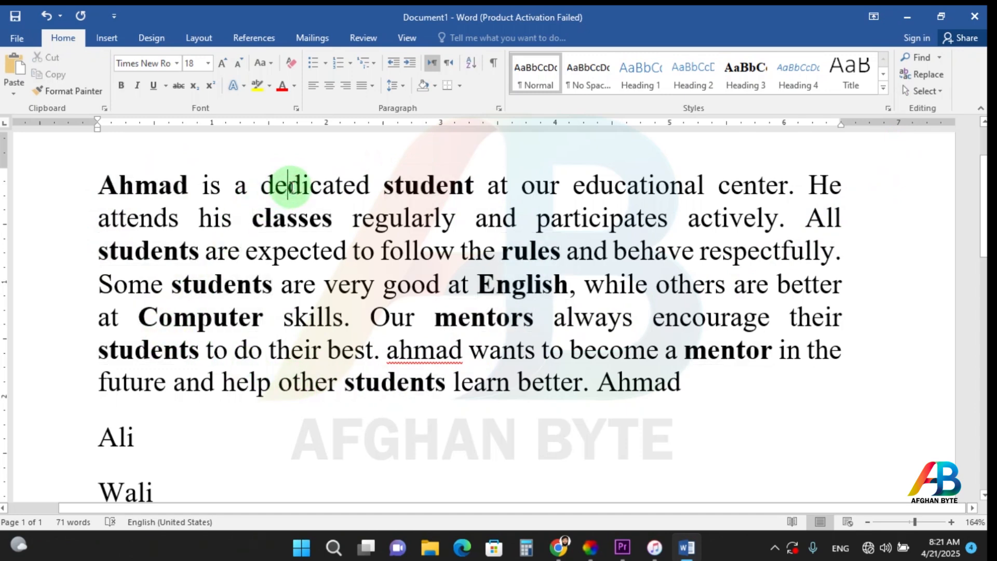
{"action": "left_click", "coordinate": [918, 91]}
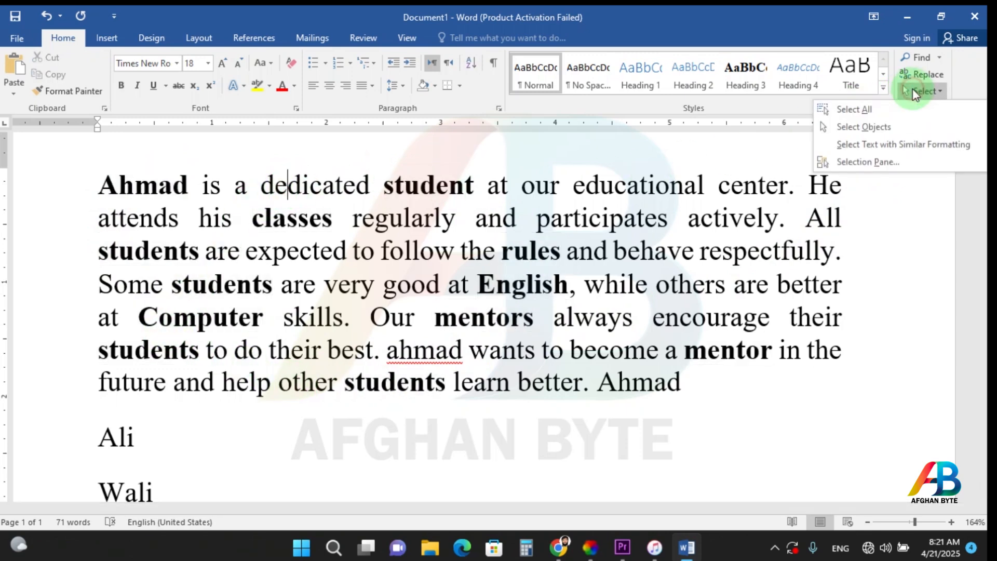
{"action": "left_click", "coordinate": [886, 145]}
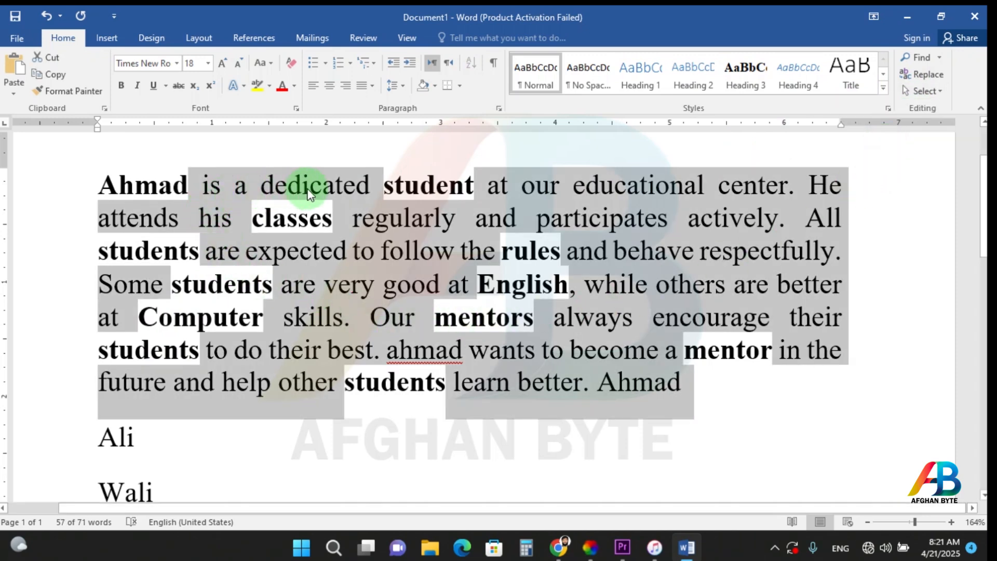
Select the word "very" and the whole document in turn, and clear the selection.
{"action": "double_click", "coordinate": [327, 280]}
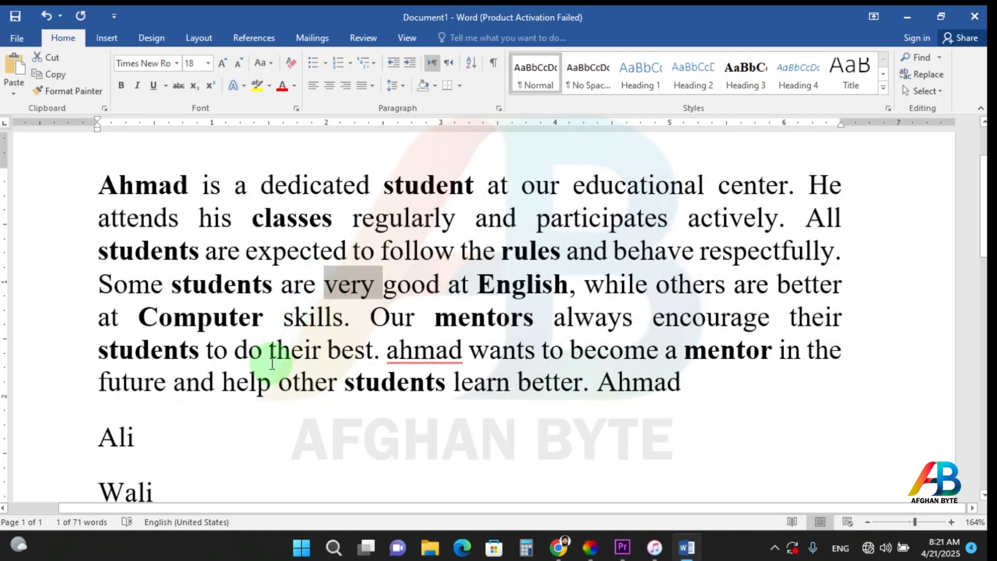
{"action": "key", "text": "ctrl+a"}
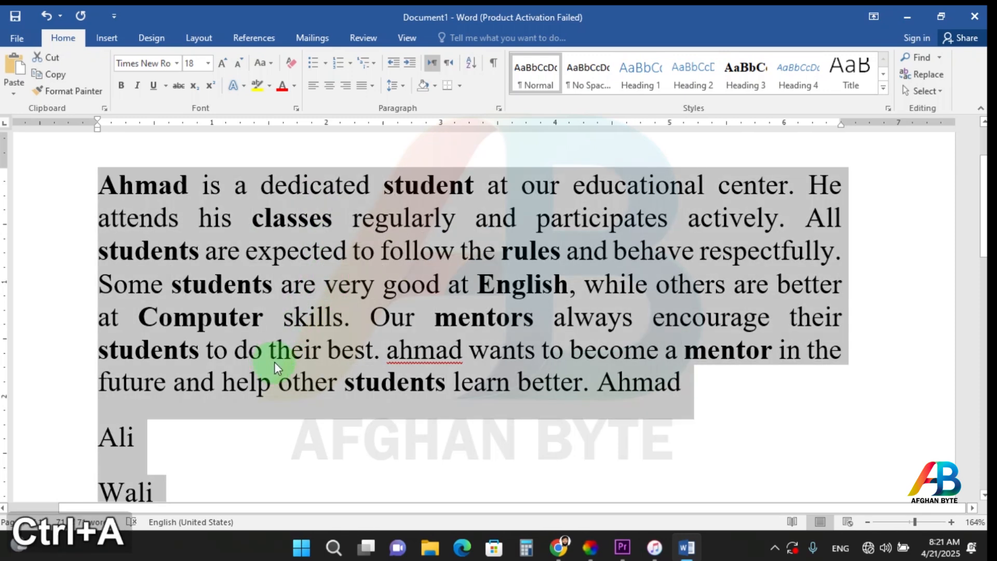
{"action": "left_click", "coordinate": [288, 442]}
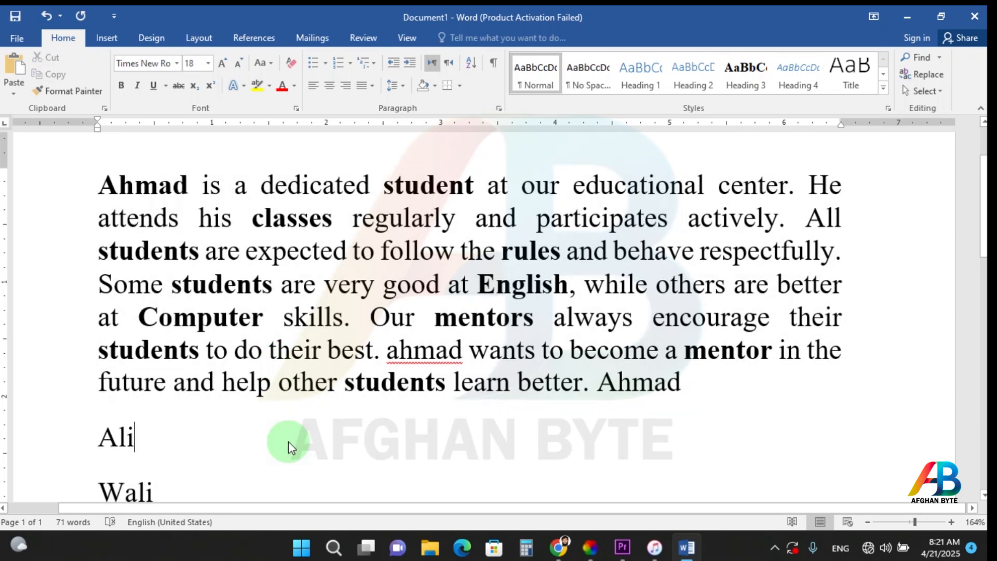